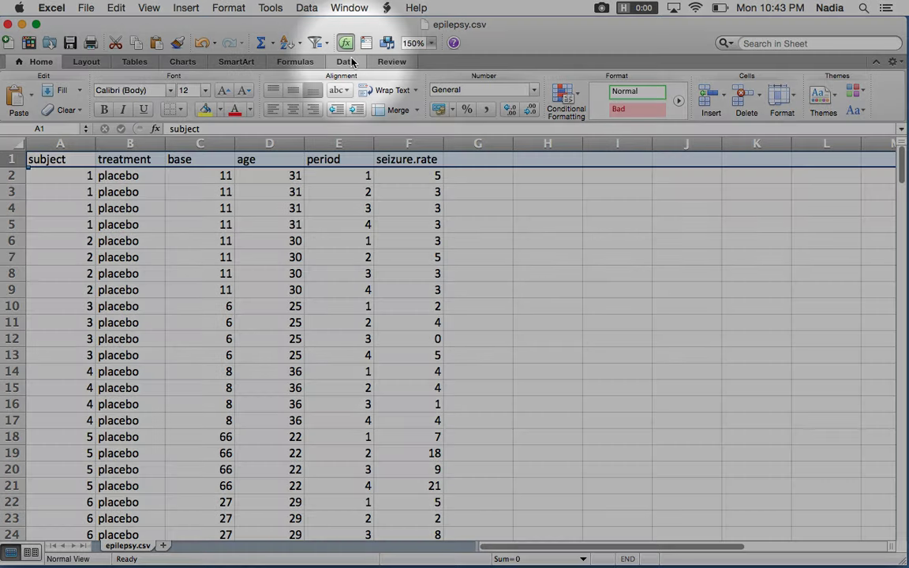
Turn on filtering for the header row and examine the filter values of the subject and treatment columns.
{"action": "left_click", "coordinate": [347, 61]}
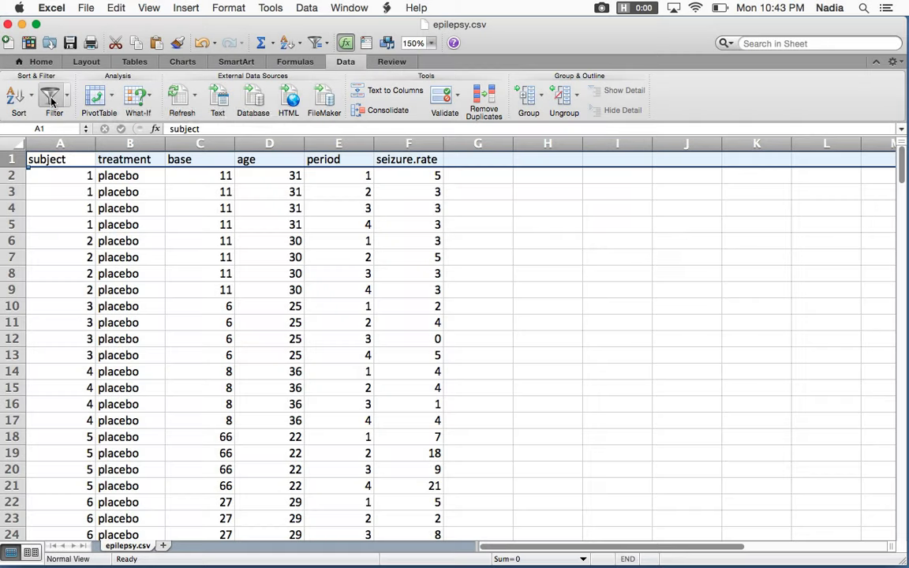
{"action": "left_click", "coordinate": [52, 101]}
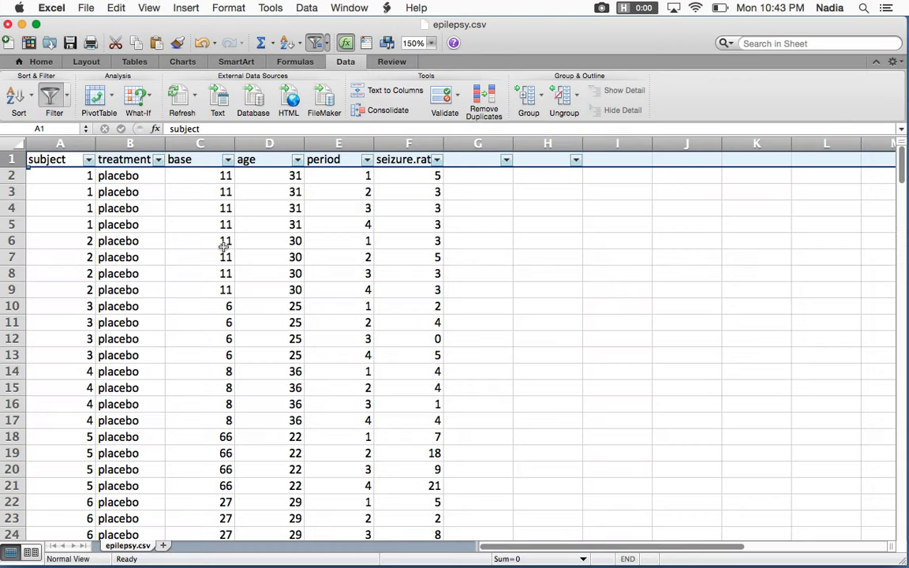
{"action": "left_click", "coordinate": [88, 161]}
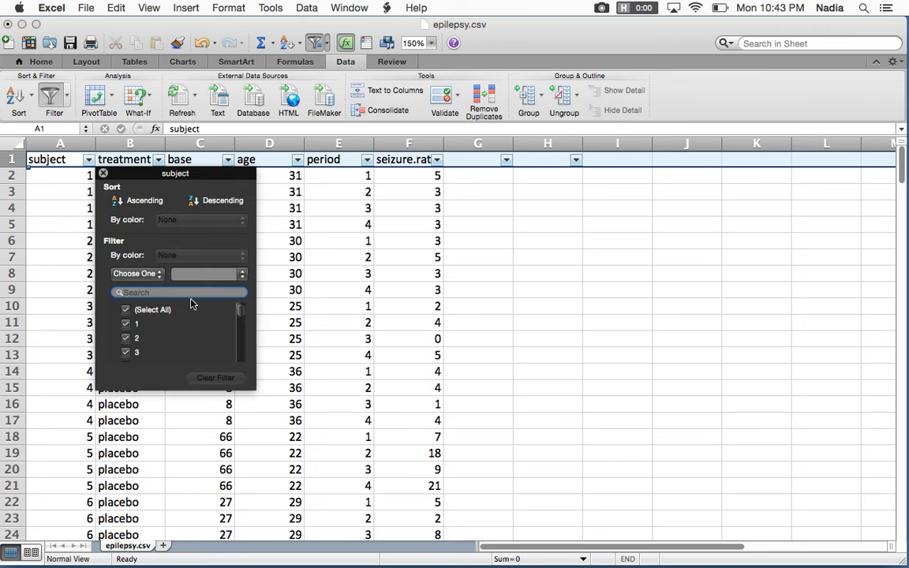
{"action": "mouse_move", "coordinate": [239, 315]}
{"action": "left_mouse_down"}
{"action": "mouse_move", "coordinate": [252, 377]}
{"action": "mouse_move", "coordinate": [231, 301]}
{"action": "left_mouse_up"}
{"action": "left_click", "coordinate": [157, 160]}
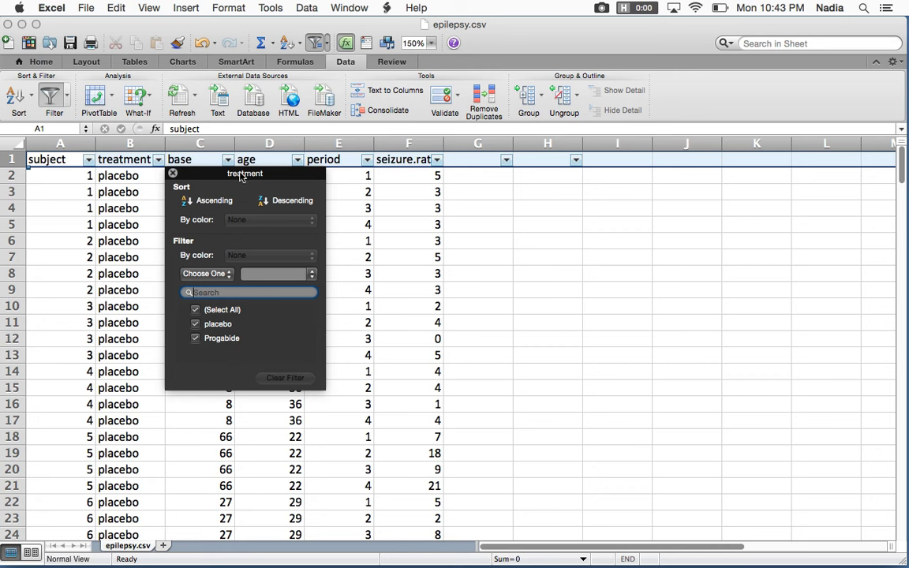
{"action": "left_click", "coordinate": [411, 239]}
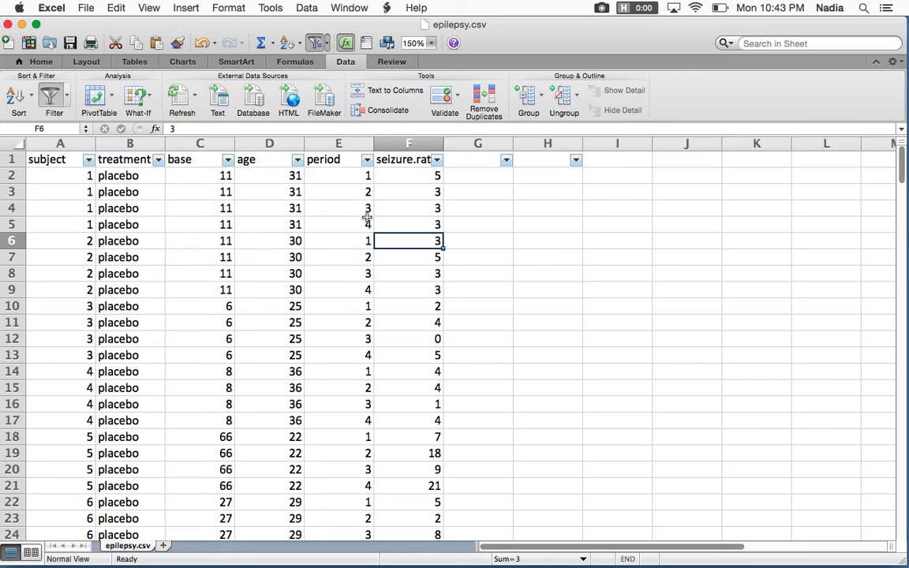
Examine the available filter values of the base and age columns.
{"action": "left_click", "coordinate": [227, 161]}
{"action": "mouse_move", "coordinate": [380, 310]}
{"action": "left_mouse_down"}
{"action": "mouse_move", "coordinate": [387, 371]}
{"action": "mouse_move", "coordinate": [377, 295]}
{"action": "left_mouse_up"}
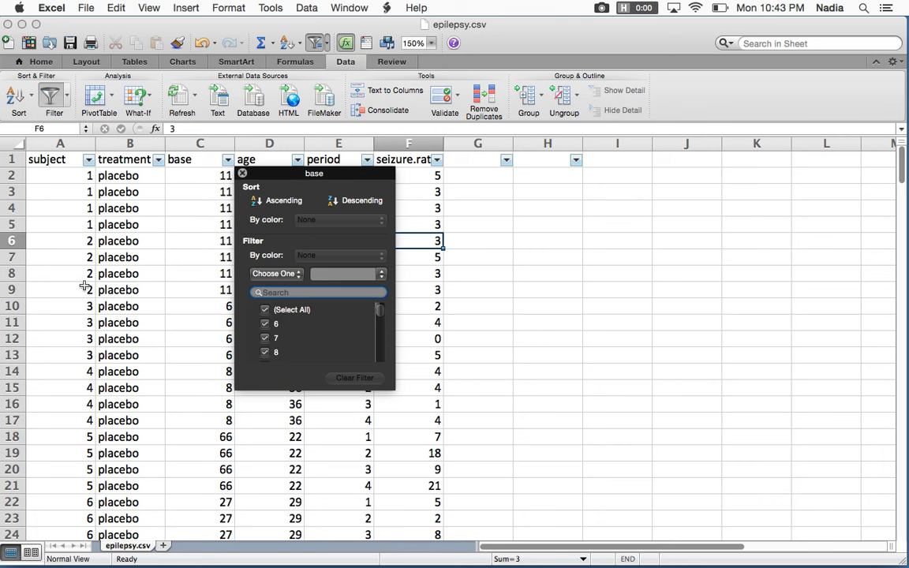
{"action": "left_click", "coordinate": [175, 192]}
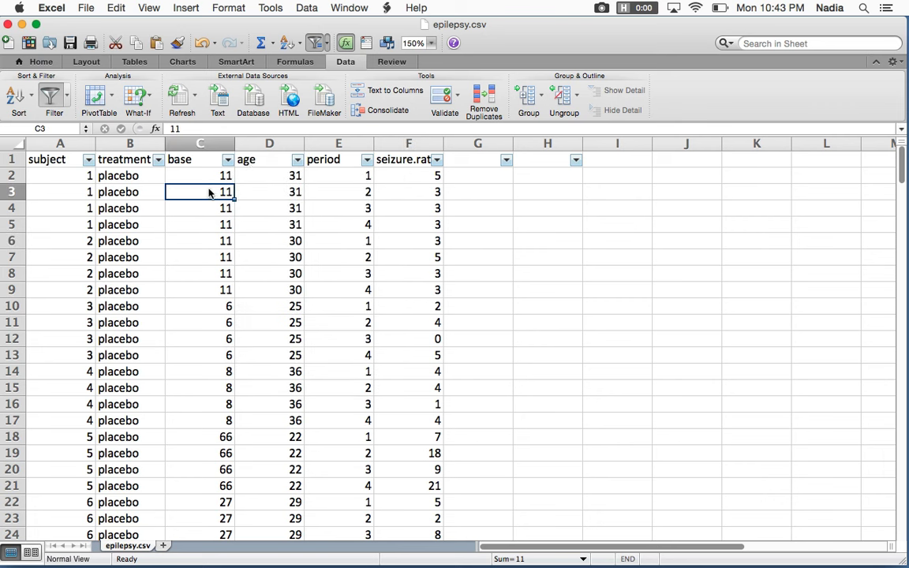
{"action": "left_click", "coordinate": [297, 160]}
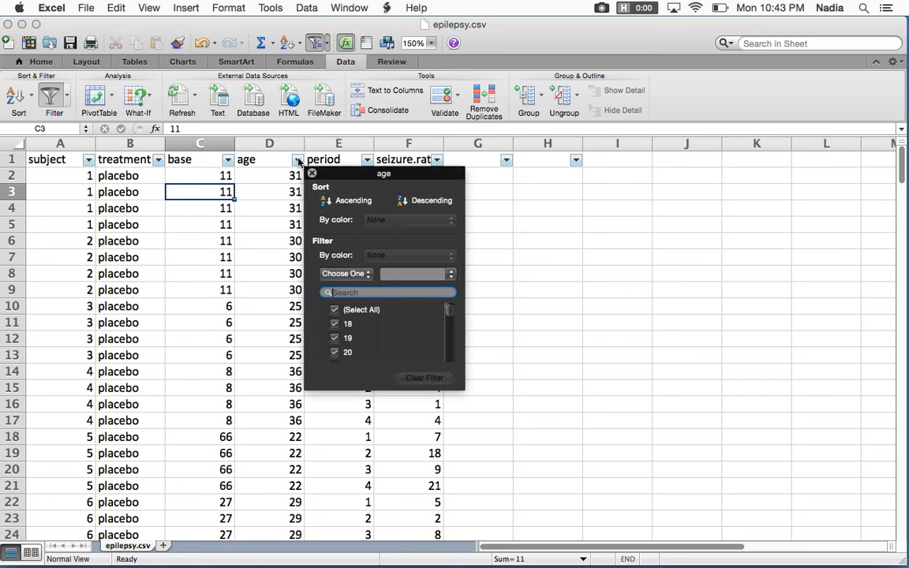
{"action": "left_click", "coordinate": [277, 225]}
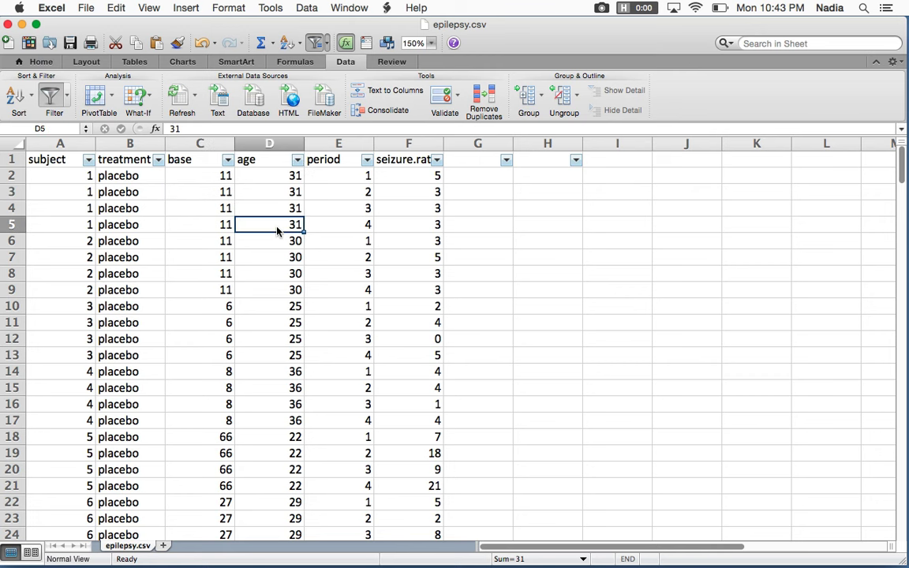
Examine the full lists of filter values for the period and seizure.rate columns.
{"action": "left_click", "coordinate": [367, 160]}
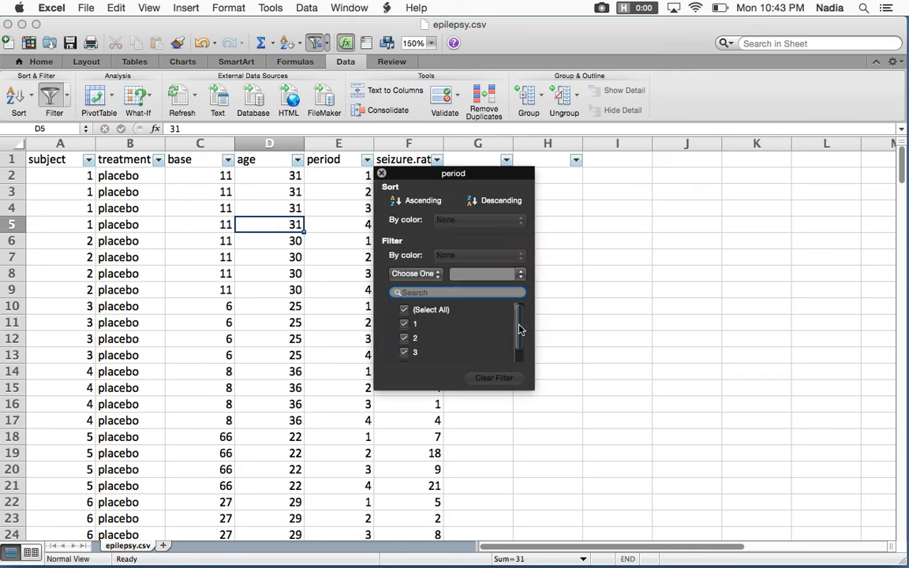
{"action": "left_click_drag", "start_coordinate": [519, 326], "coordinate": [520, 364]}
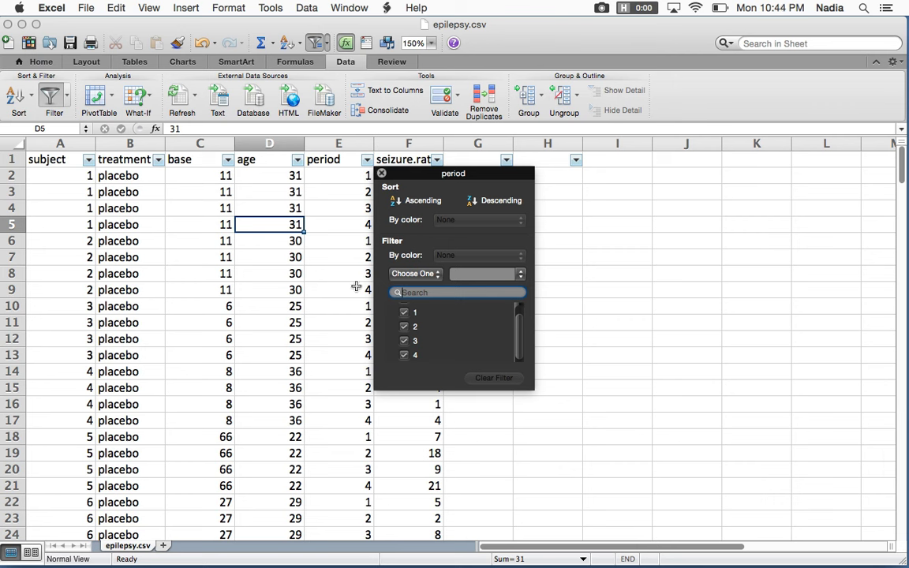
{"action": "left_click", "coordinate": [355, 254]}
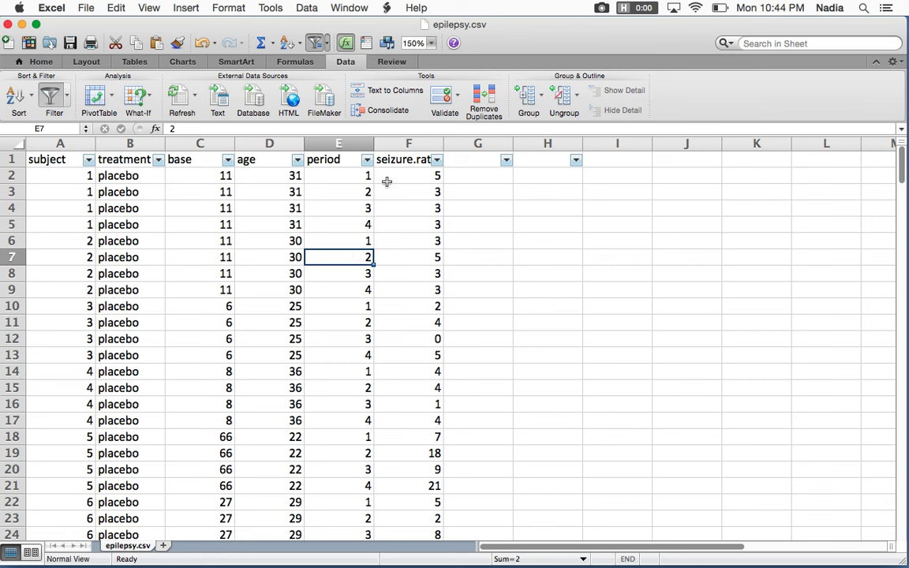
{"action": "left_click", "coordinate": [437, 159]}
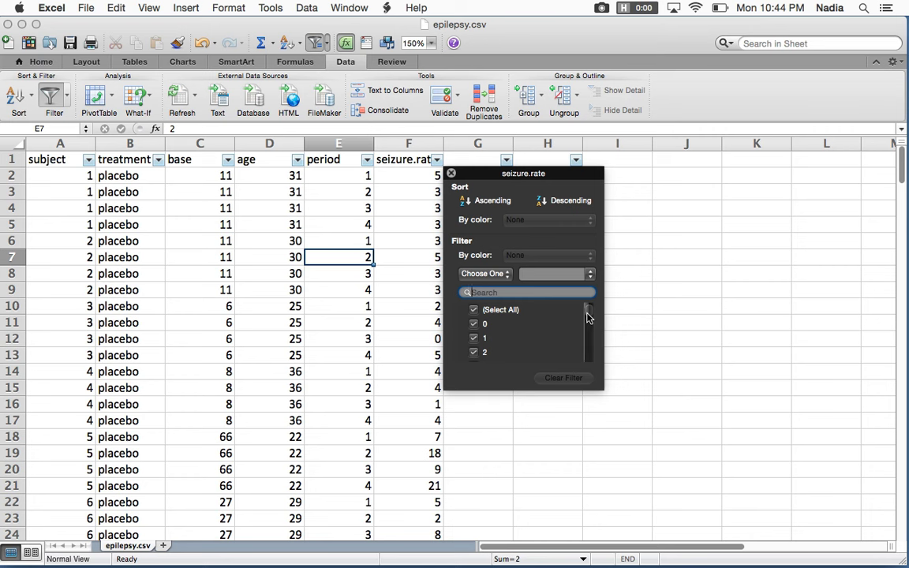
{"action": "left_click_drag", "start_coordinate": [587, 317], "coordinate": [589, 351]}
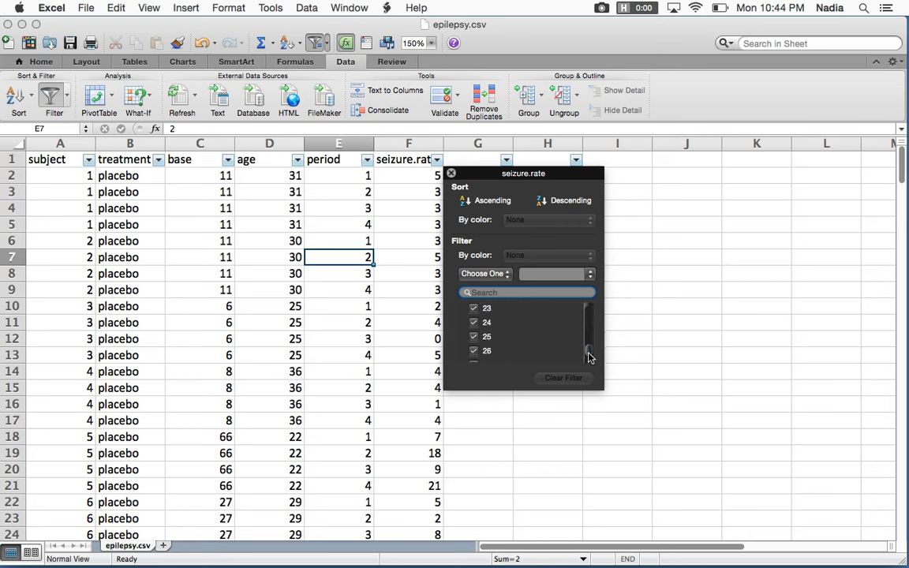
{"action": "left_click", "coordinate": [197, 194]}
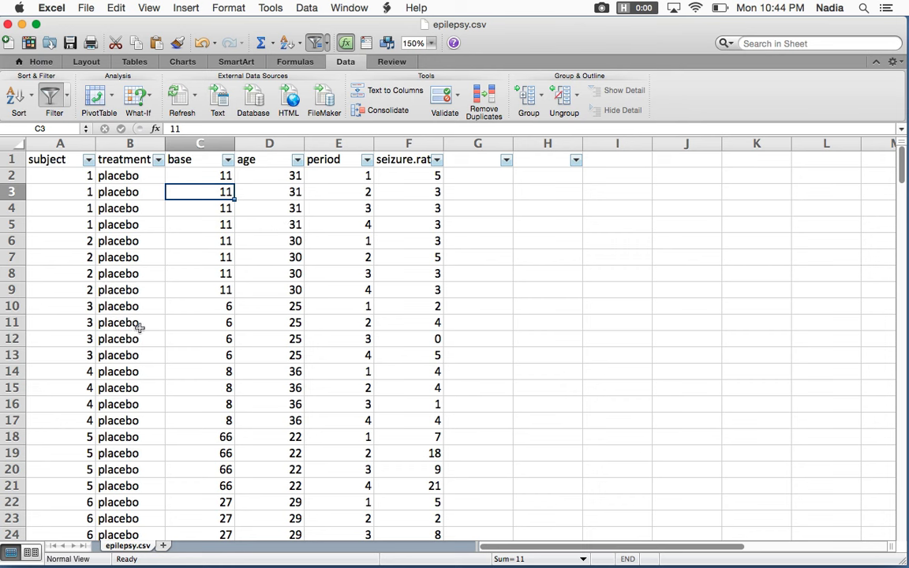
Filter the treatment column to placebo rows only by excluding Progabide.
{"action": "left_click", "coordinate": [157, 161]}
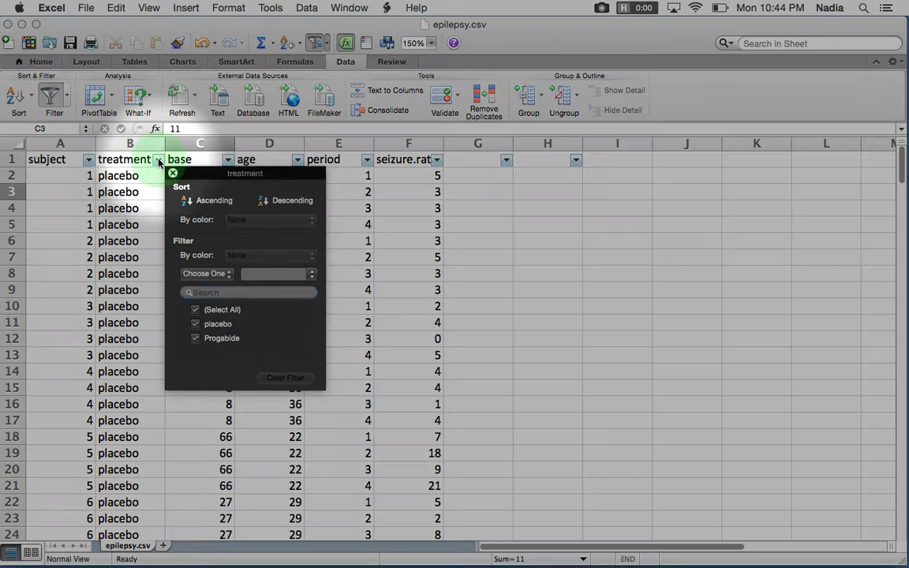
{"action": "left_click", "coordinate": [159, 160]}
{"action": "left_click", "coordinate": [159, 161]}
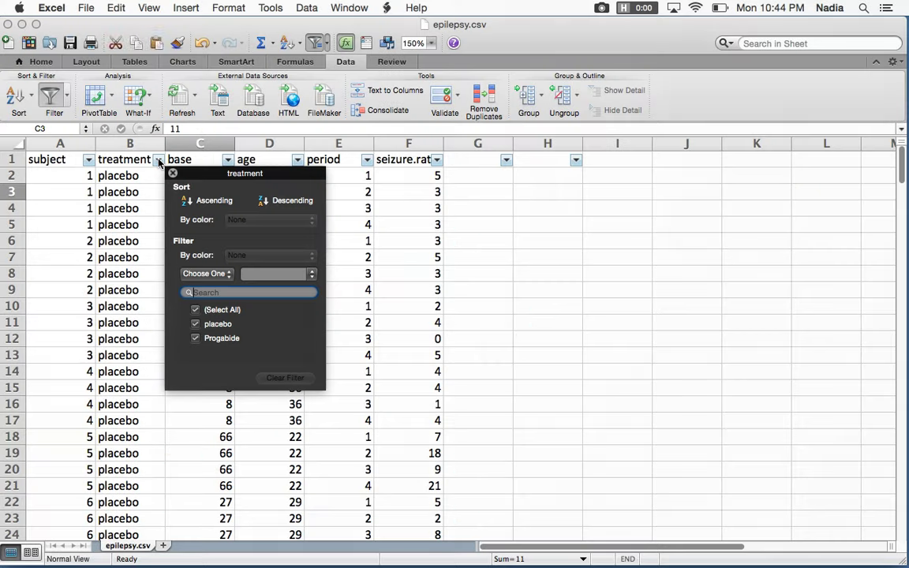
{"action": "left_click", "coordinate": [196, 339]}
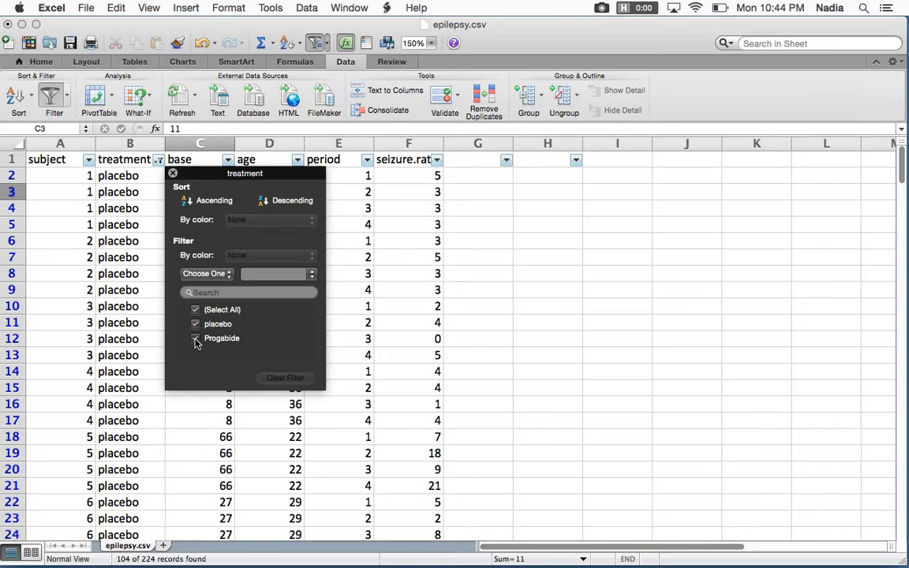
{"action": "left_click", "coordinate": [181, 422]}
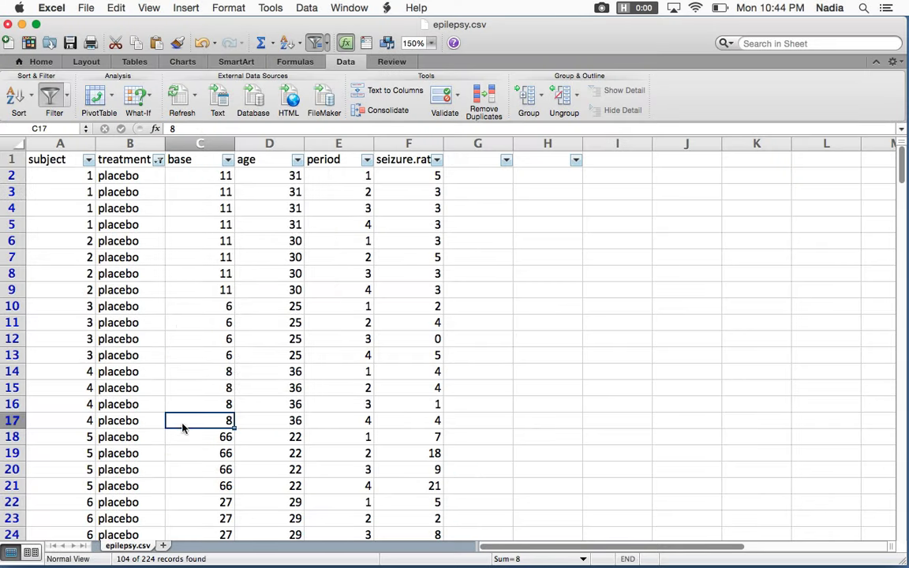
Select all filtered base values from C2 down and set the status bar calculation to Average.
{"action": "left_click", "coordinate": [196, 178]}
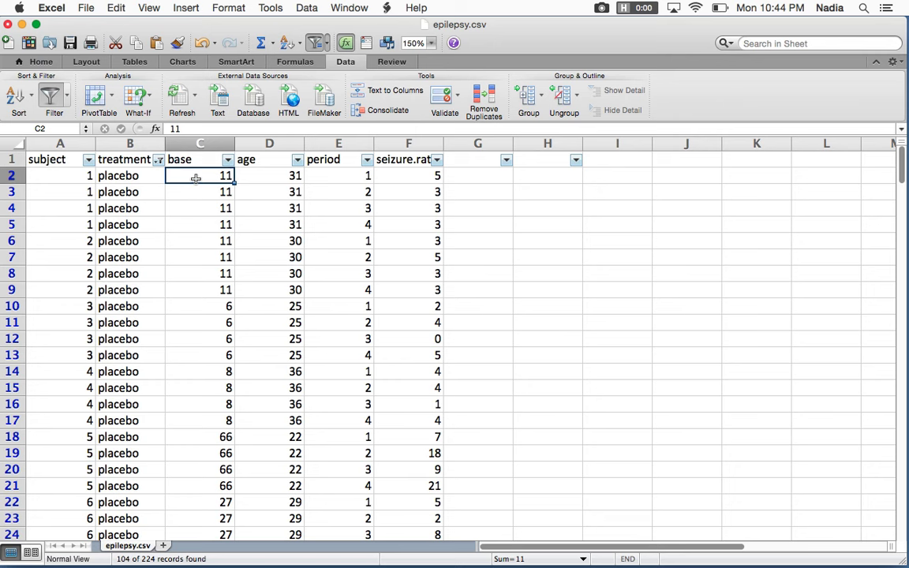
{"action": "key", "text": "super+shift+Down"}
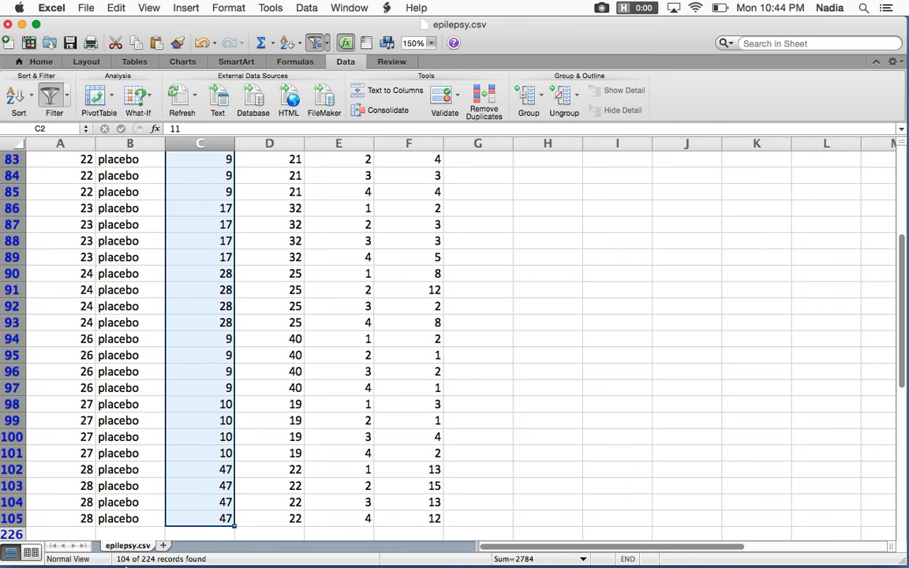
{"action": "mouse_move", "coordinate": [170, 560]}
{"action": "left_click", "coordinate": [539, 559]}
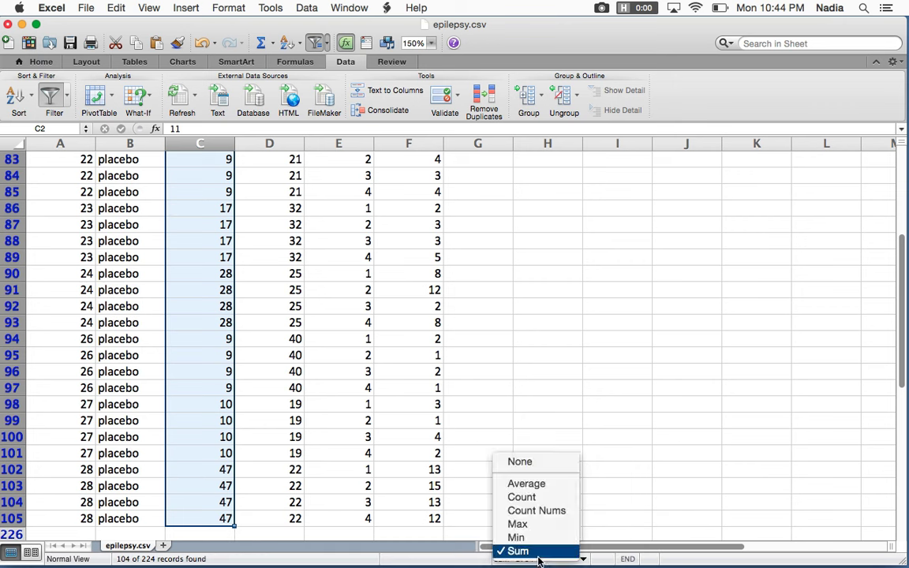
{"action": "left_click", "coordinate": [525, 483]}
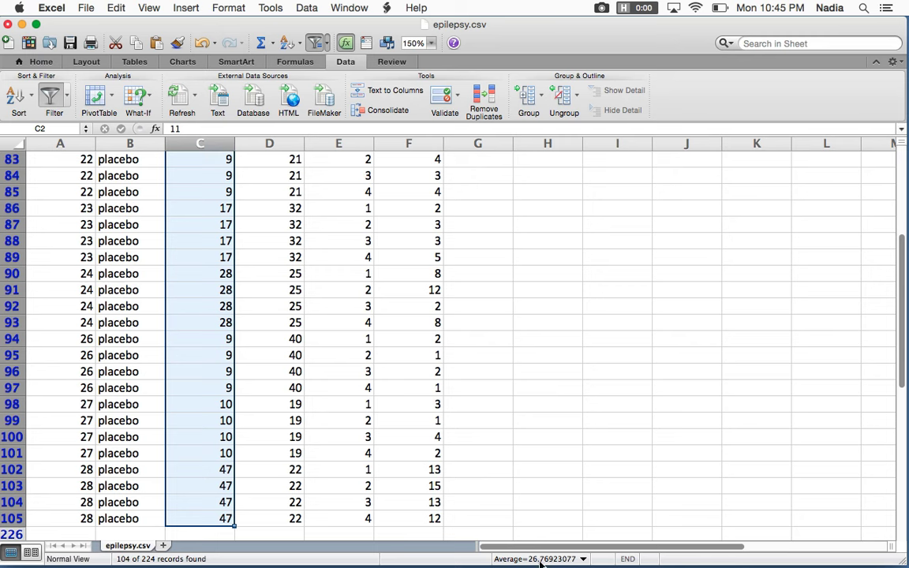
{"action": "scroll", "coordinate": [262, 186], "scroll_direction": "up", "scroll_amount": 10}
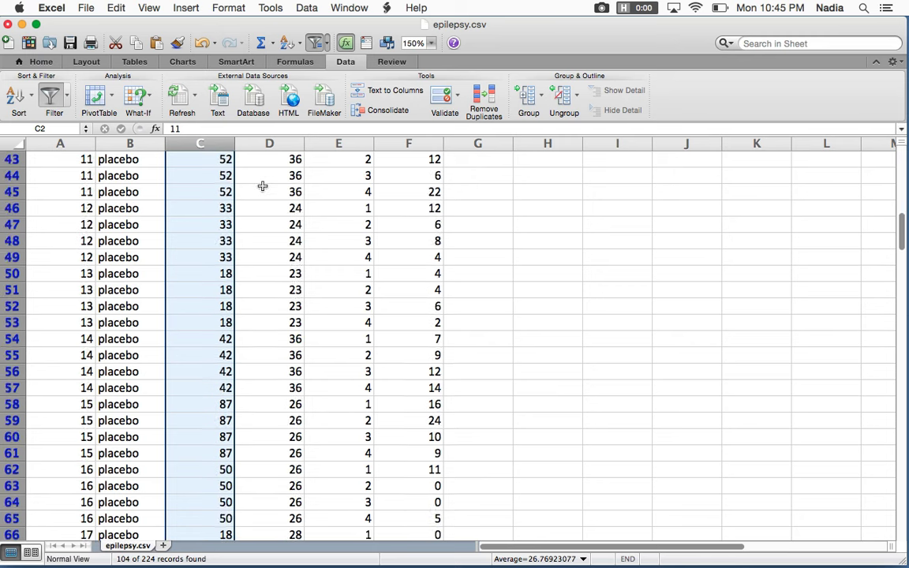
{"action": "scroll", "coordinate": [263, 186], "scroll_direction": "up", "scroll_amount": 10}
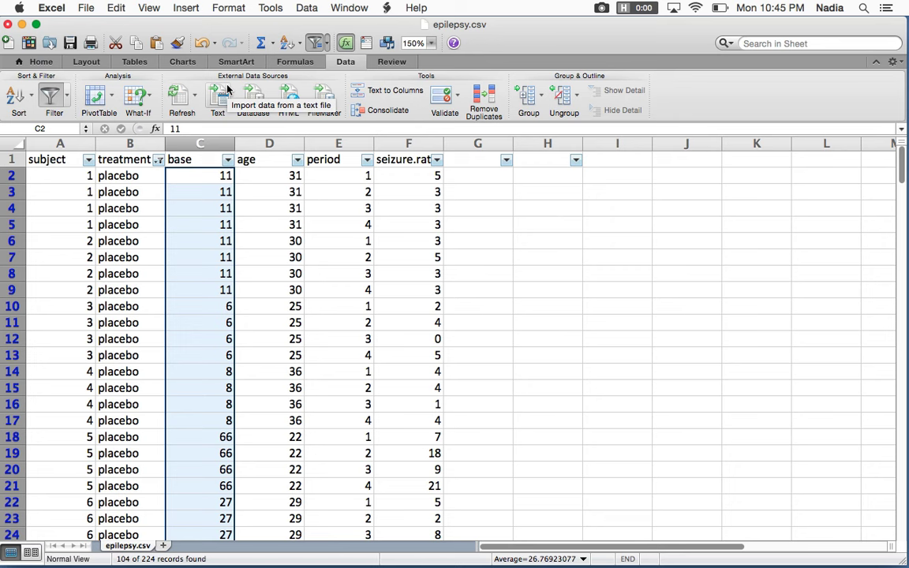
Apply a conditional-formatting color scale to the selected base values, running from green for low through yellow to red for high.
{"action": "left_click", "coordinate": [40, 62]}
{"action": "left_click", "coordinate": [565, 98]}
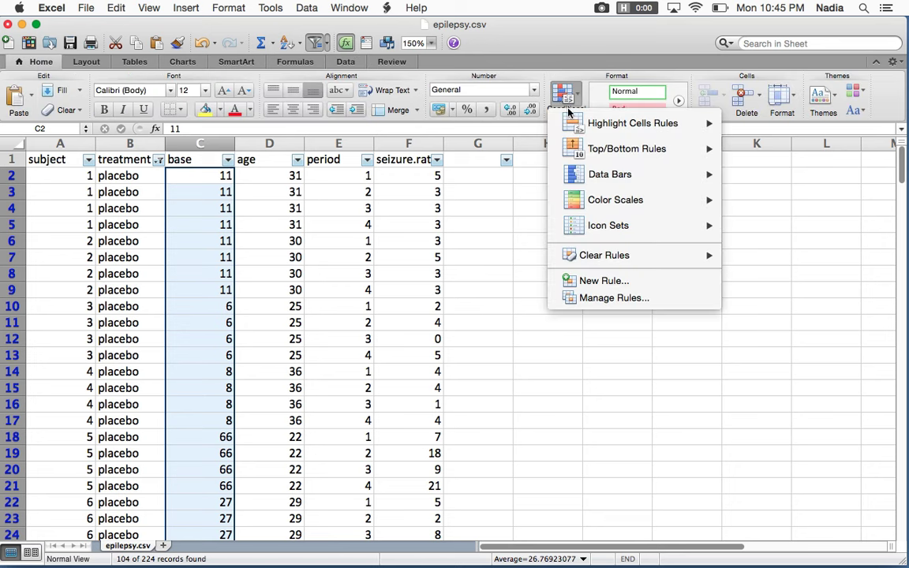
{"action": "mouse_move", "coordinate": [586, 134]}
{"action": "mouse_move", "coordinate": [617, 206]}
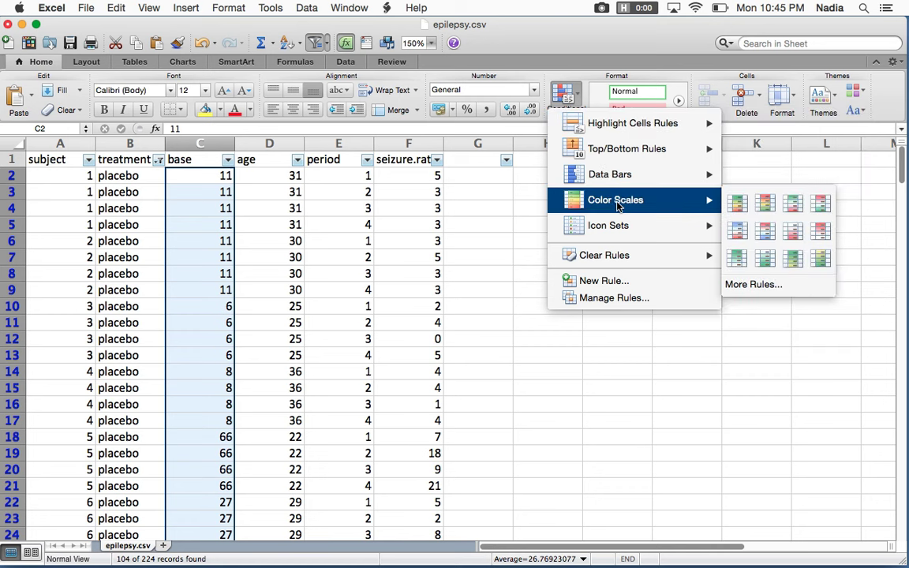
{"action": "left_click", "coordinate": [766, 203]}
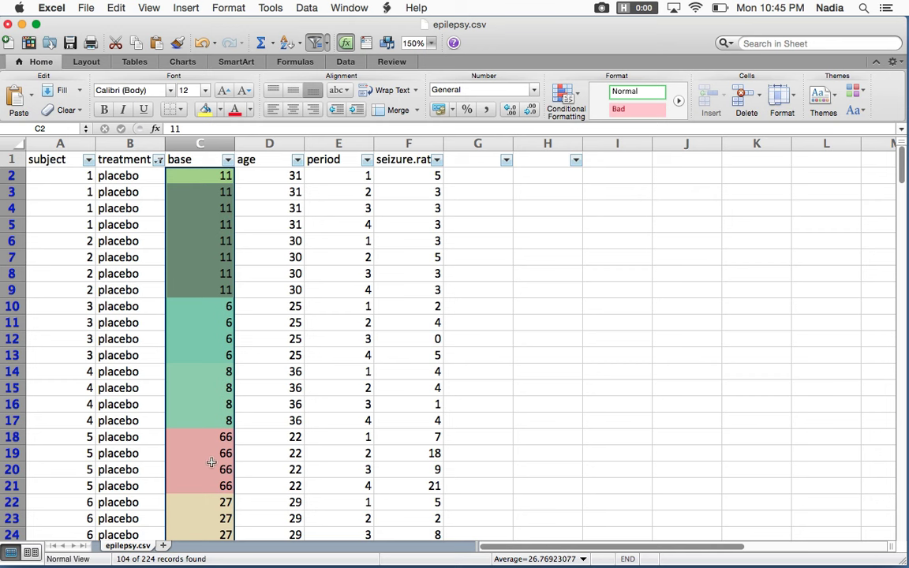
Add light blue solid-fill data bars to the selected base values and widen the base column to about double its width.
{"action": "left_click", "coordinate": [573, 98]}
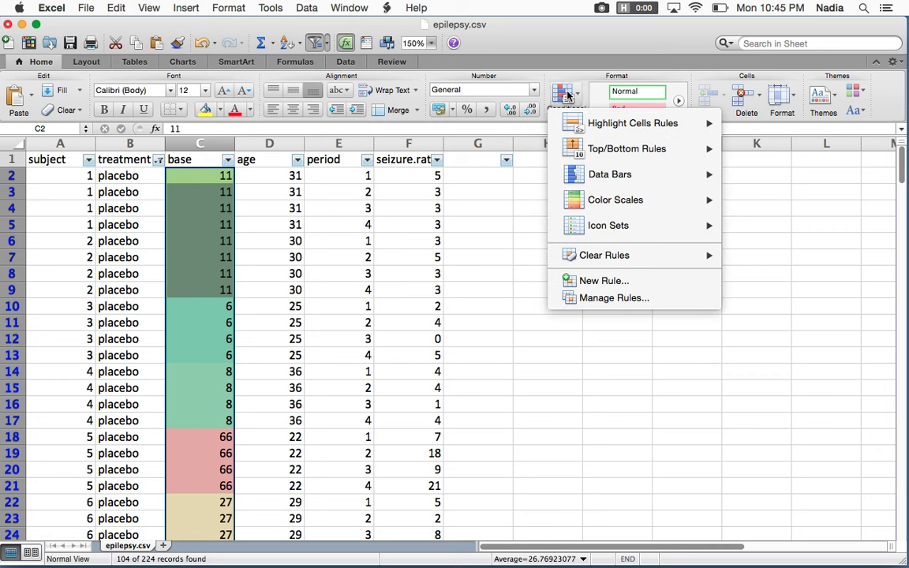
{"action": "mouse_move", "coordinate": [614, 181]}
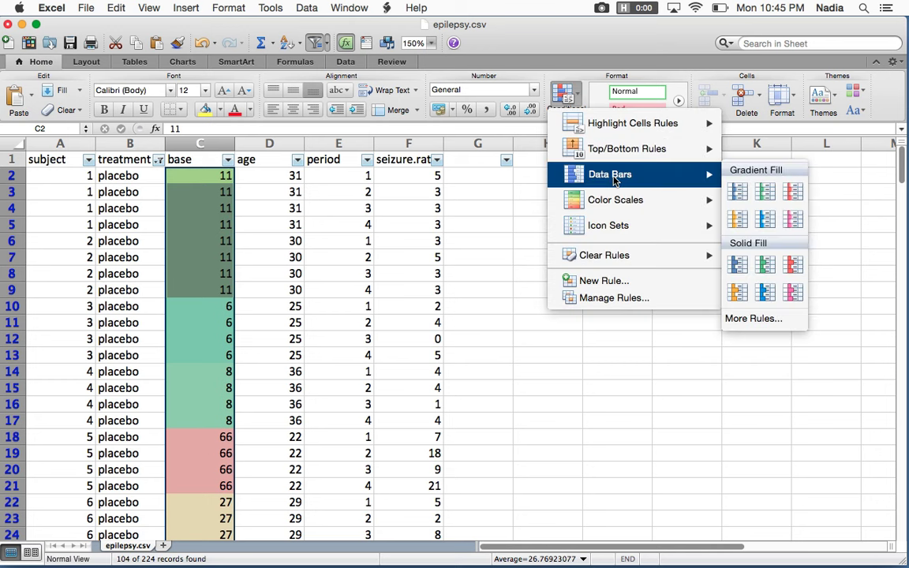
{"action": "left_click", "coordinate": [764, 293]}
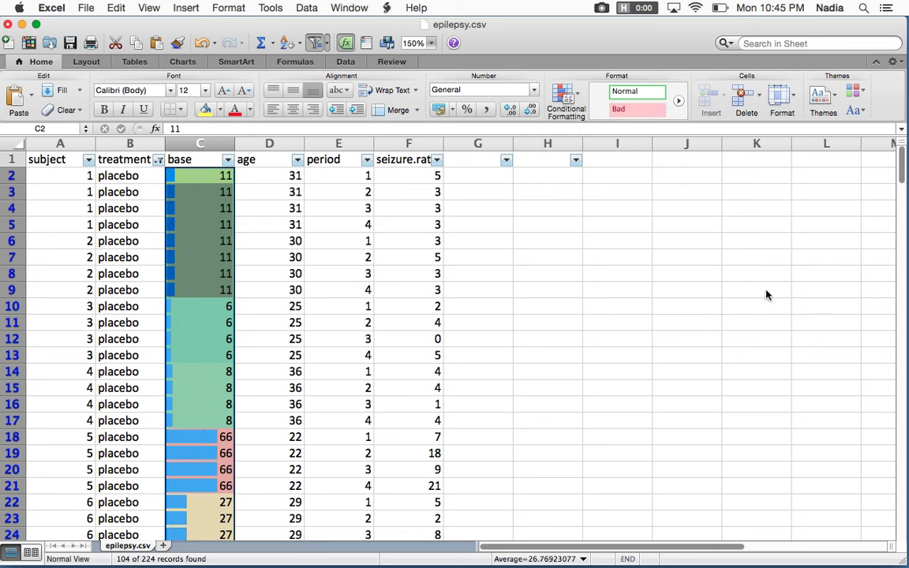
{"action": "left_click_drag", "start_coordinate": [234, 143], "coordinate": [305, 145]}
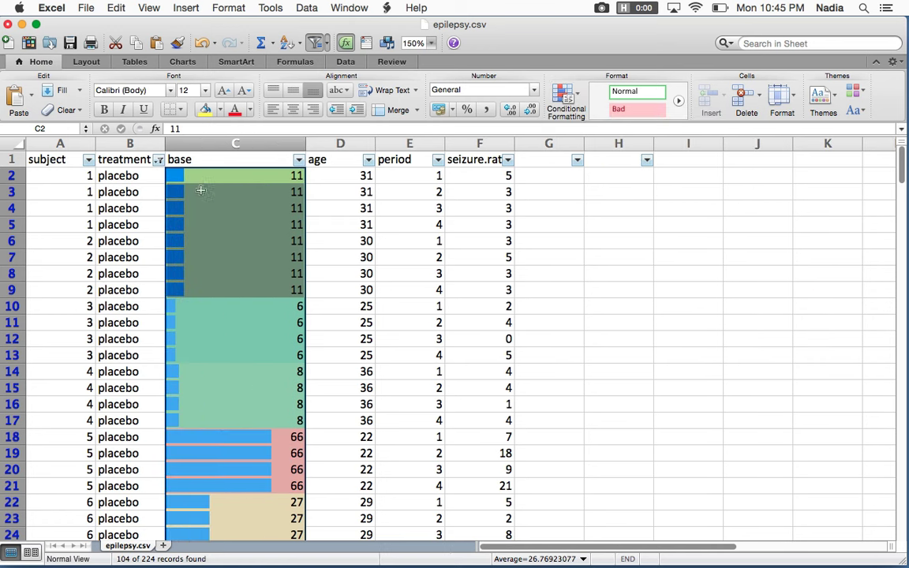
{"action": "scroll", "coordinate": [207, 426], "scroll_direction": "down", "scroll_amount": 20}
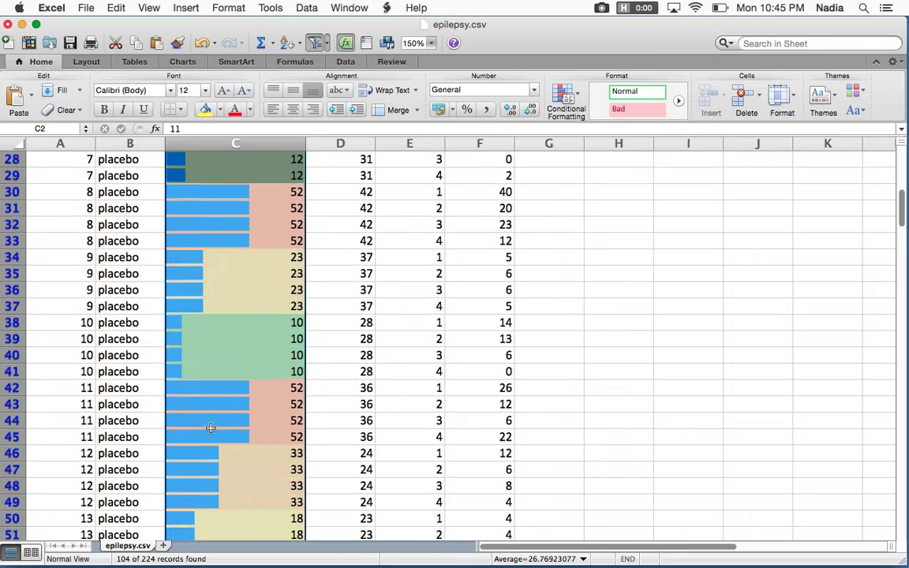
{"action": "scroll", "coordinate": [210, 428], "scroll_direction": "down", "scroll_amount": 20}
{"action": "scroll", "coordinate": [211, 428], "scroll_direction": "up", "scroll_amount": 10}
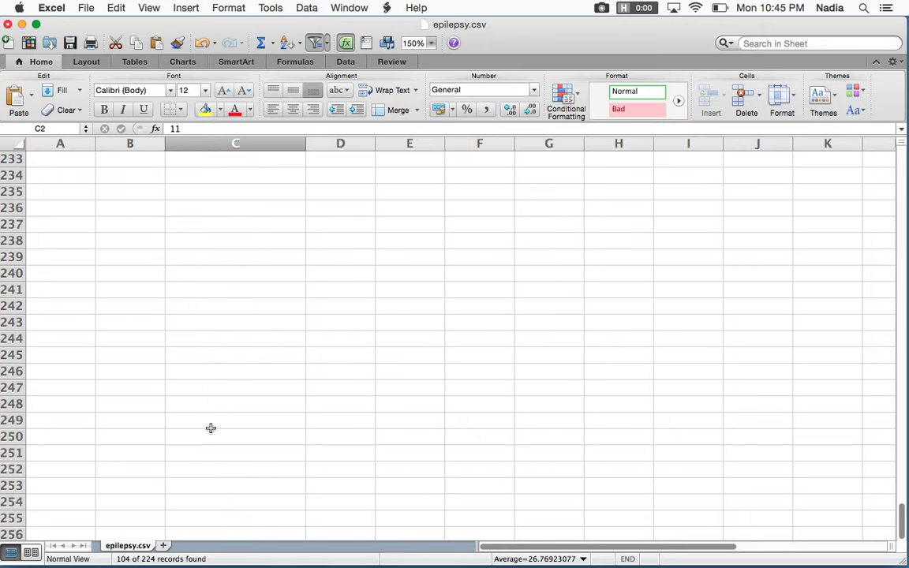
{"action": "scroll", "coordinate": [210, 427], "scroll_direction": "up", "scroll_amount": 20}
Undo the widening of the base column and the data bars.
{"action": "key", "text": "super+z"}
{"action": "key", "text": "super+z"}
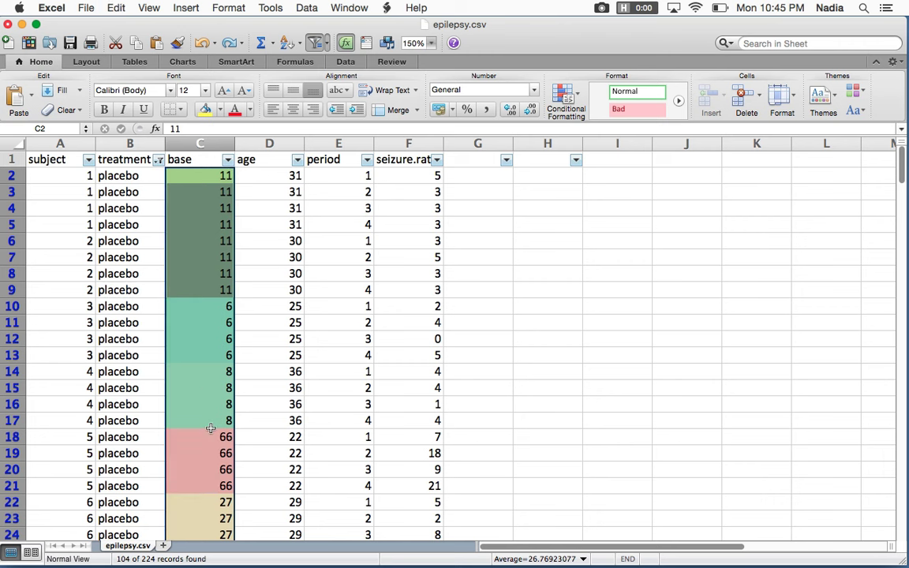
Undo the color scale on the base values and select all filtered age values from D2 down to average them.
{"action": "key", "text": "super+z"}
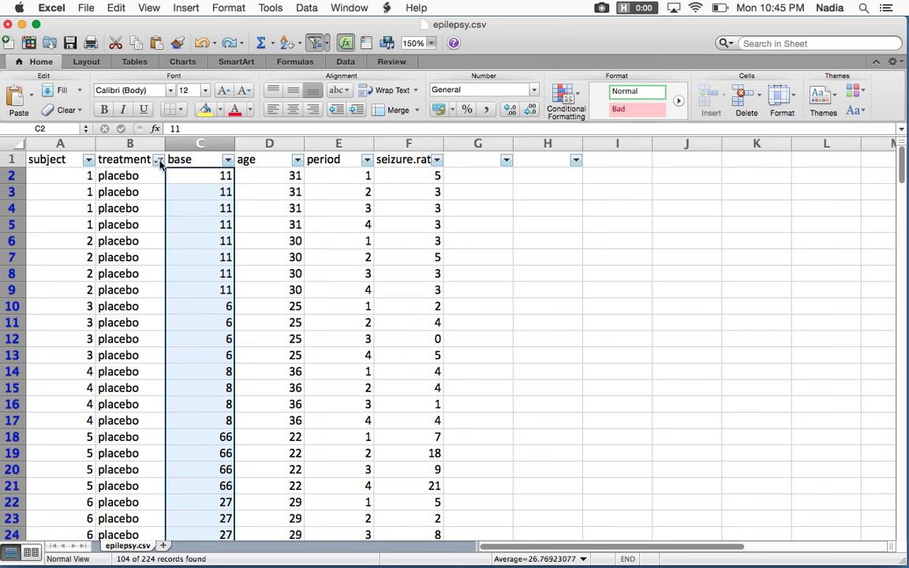
{"action": "left_click", "coordinate": [258, 175]}
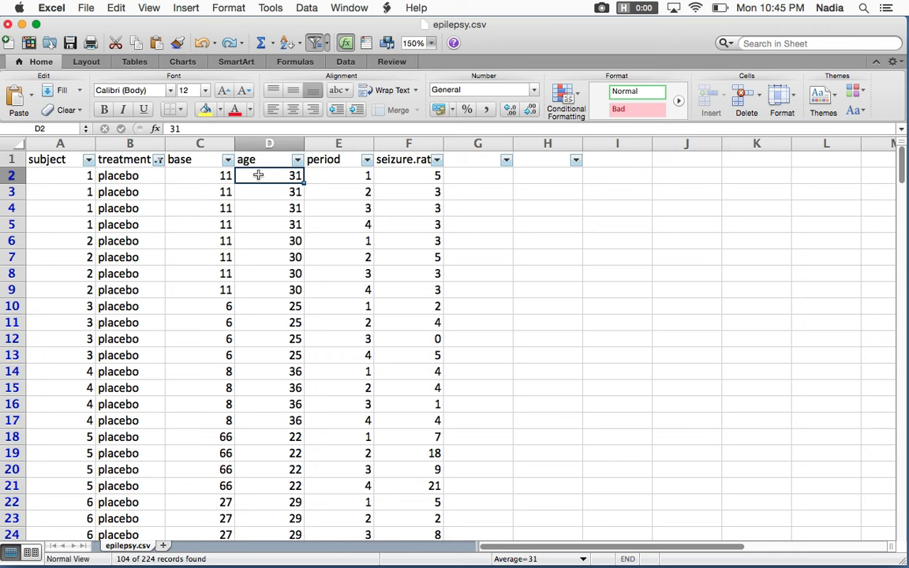
{"action": "key", "text": "shift+Down"}
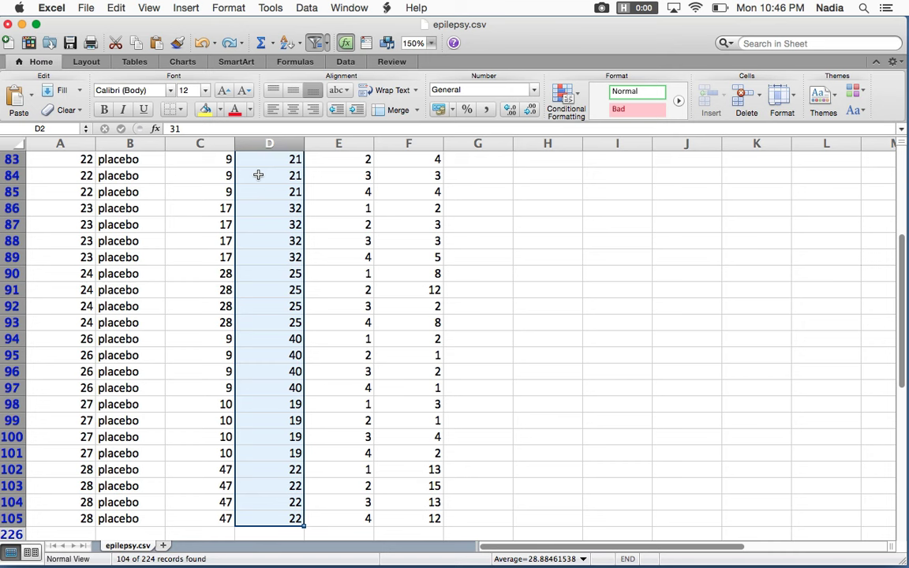
{"action": "scroll", "coordinate": [258, 175], "scroll_direction": "up", "scroll_amount": 20}
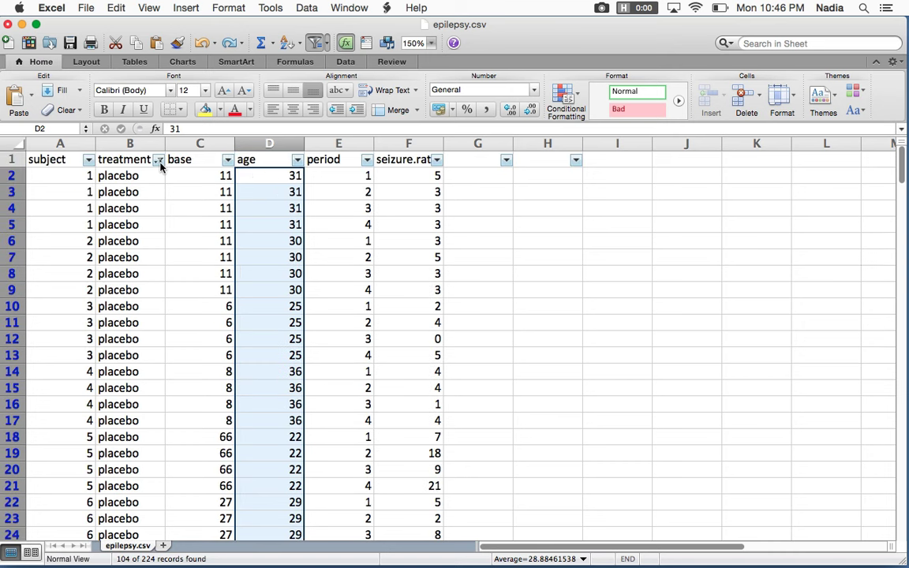
Change the treatment column filter from placebo to Progabide.
{"action": "left_click", "coordinate": [158, 160]}
{"action": "left_click", "coordinate": [198, 358]}
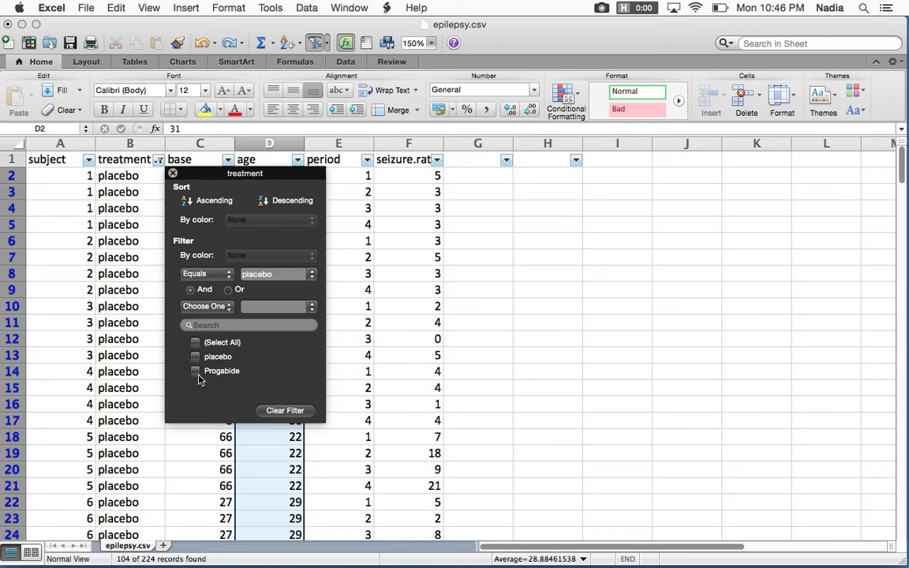
{"action": "left_click", "coordinate": [198, 377]}
{"action": "left_click", "coordinate": [379, 338]}
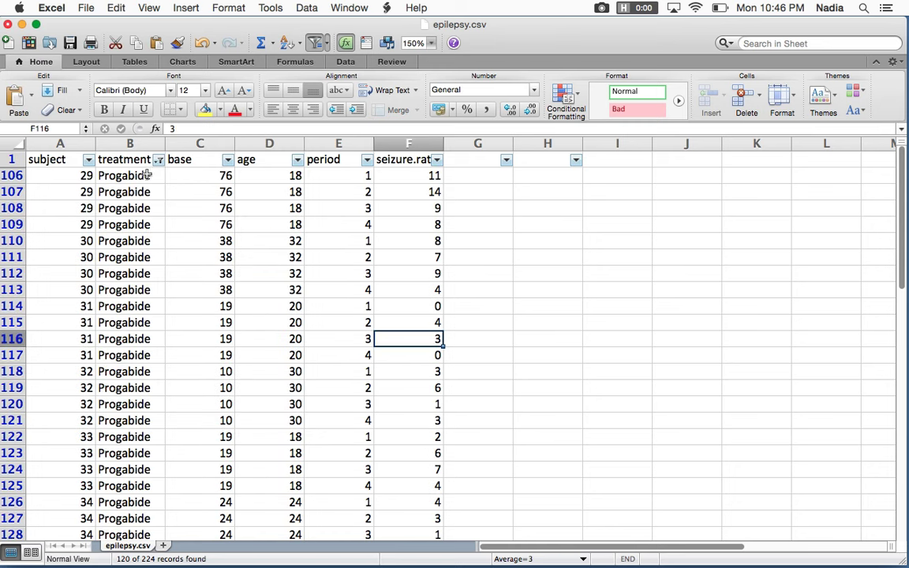
Select all filtered Progabide base values from C106 down to view their average.
{"action": "left_click", "coordinate": [205, 173]}
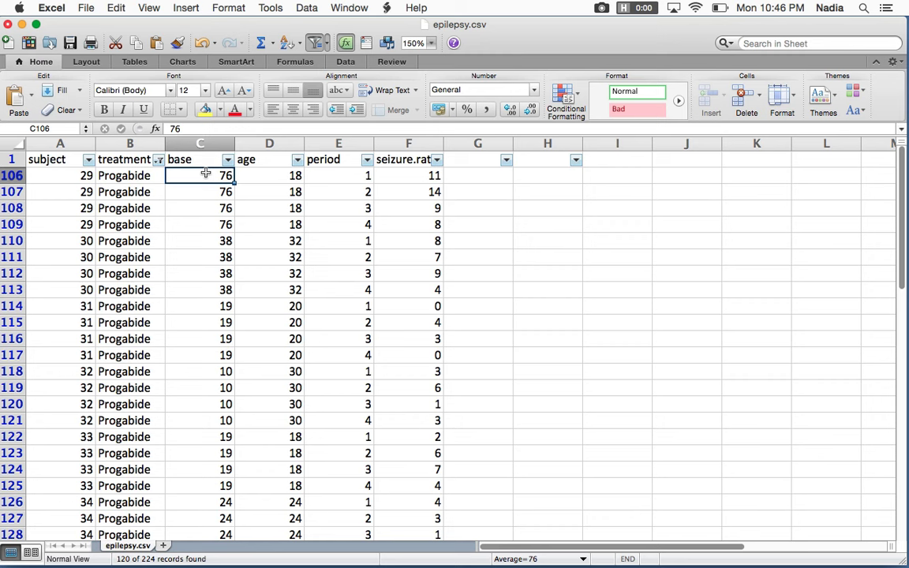
{"action": "key", "text": "shift+super+Down"}
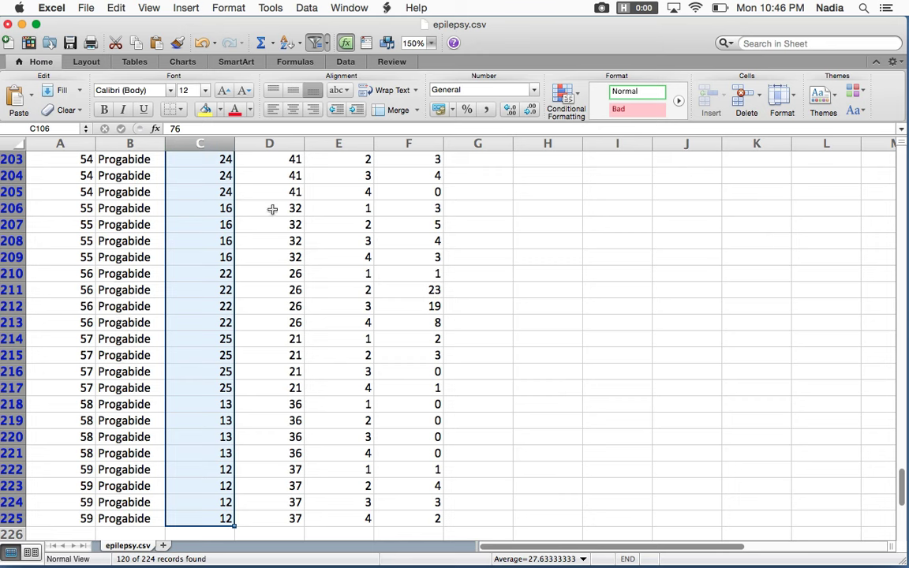
{"action": "scroll", "coordinate": [272, 209], "scroll_direction": "up", "scroll_amount": 20}
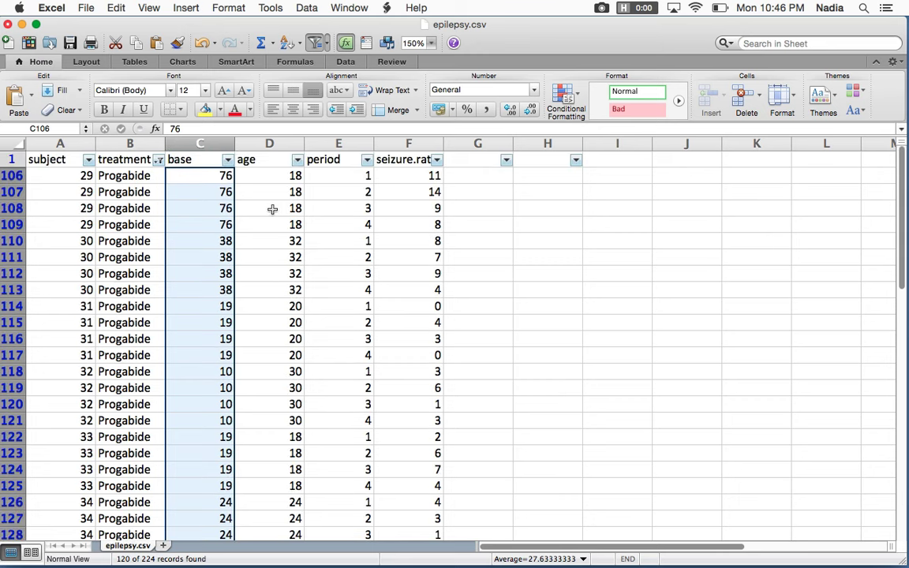
Reset the treatment column filter so that all treatment values are included.
{"action": "left_click", "coordinate": [159, 160]}
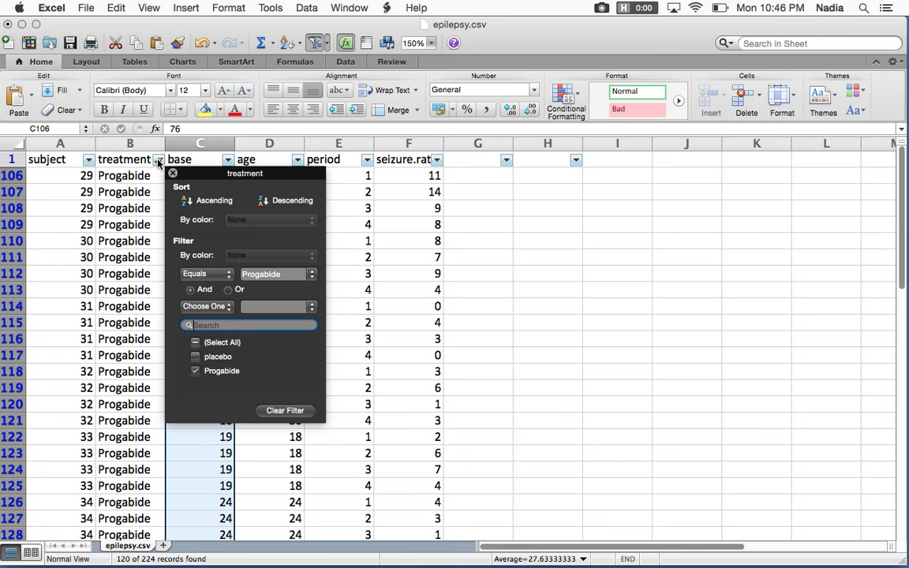
{"action": "left_click", "coordinate": [196, 342]}
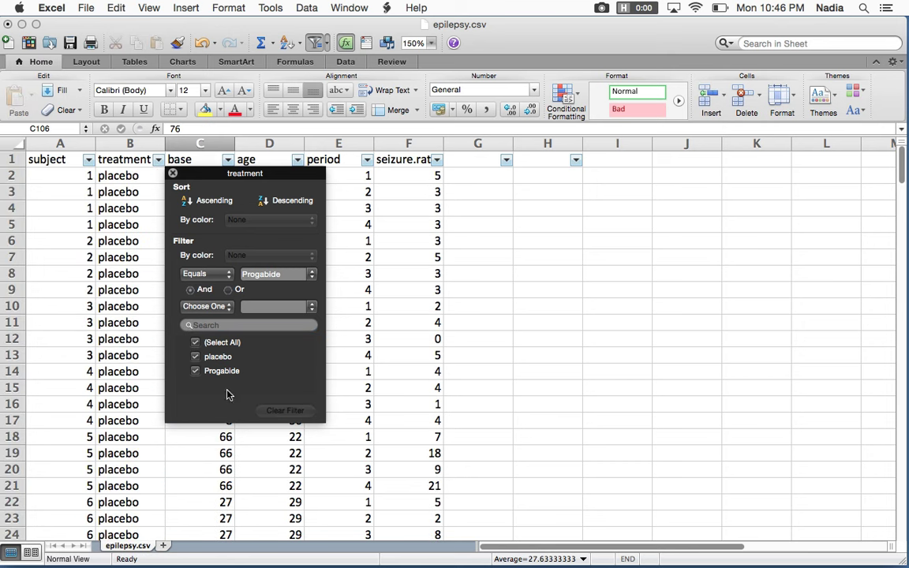
{"action": "left_click", "coordinate": [432, 339]}
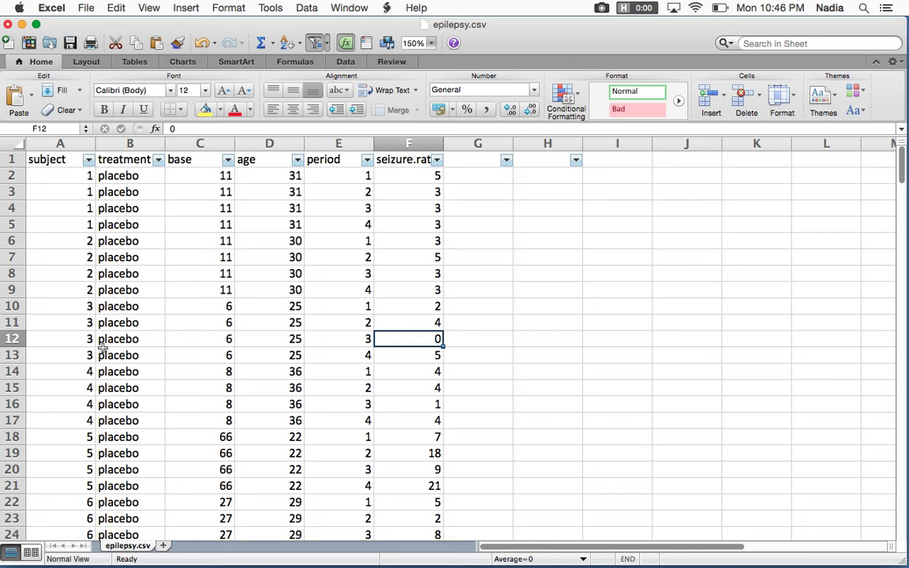
Create a PivotTable from the unfiltered epilepsy data on a new sheet.
{"action": "left_click", "coordinate": [146, 193]}
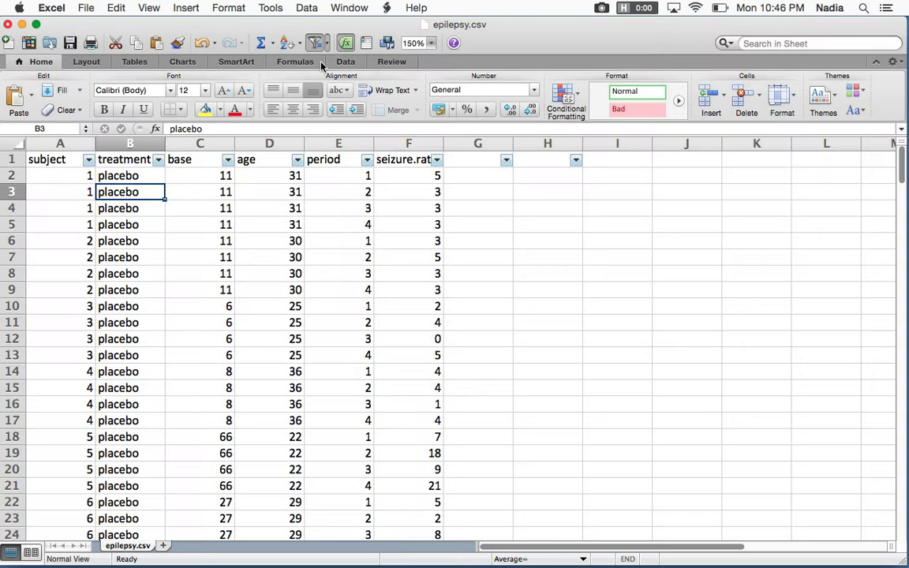
{"action": "left_click", "coordinate": [343, 62]}
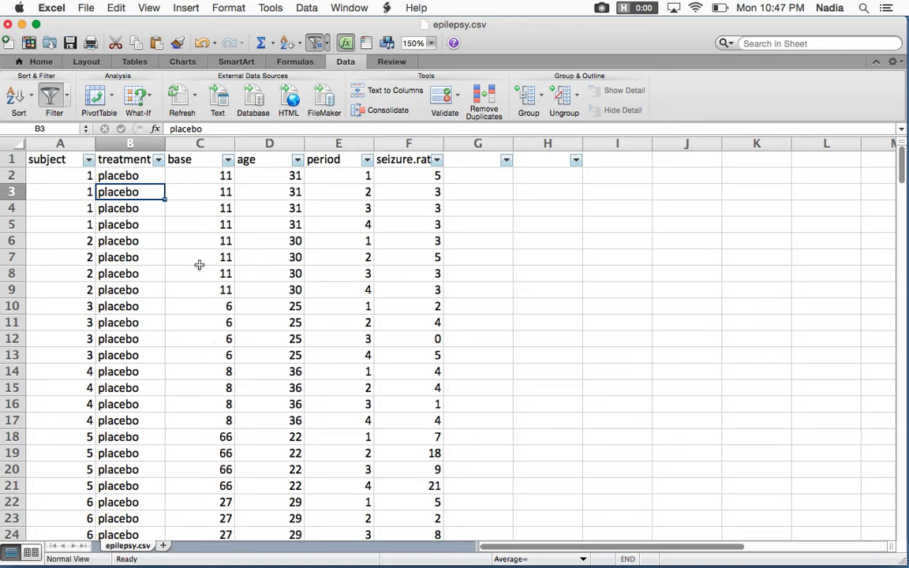
{"action": "left_click", "coordinate": [105, 96]}
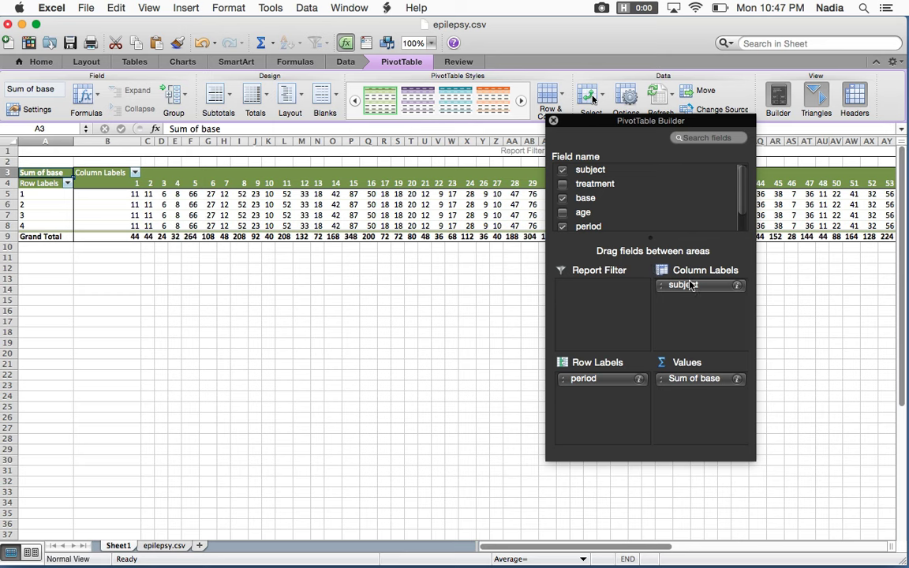
Remove the subject, Sum of base and period fields from the PivotTable layout to leave it empty.
{"action": "left_click_drag", "start_coordinate": [687, 288], "coordinate": [650, 224]}
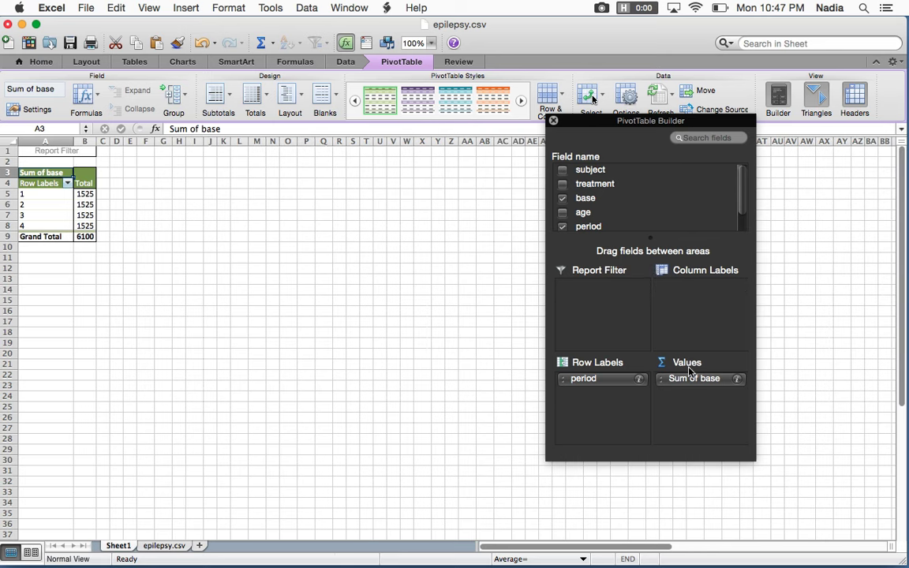
{"action": "left_click_drag", "start_coordinate": [688, 382], "coordinate": [640, 199]}
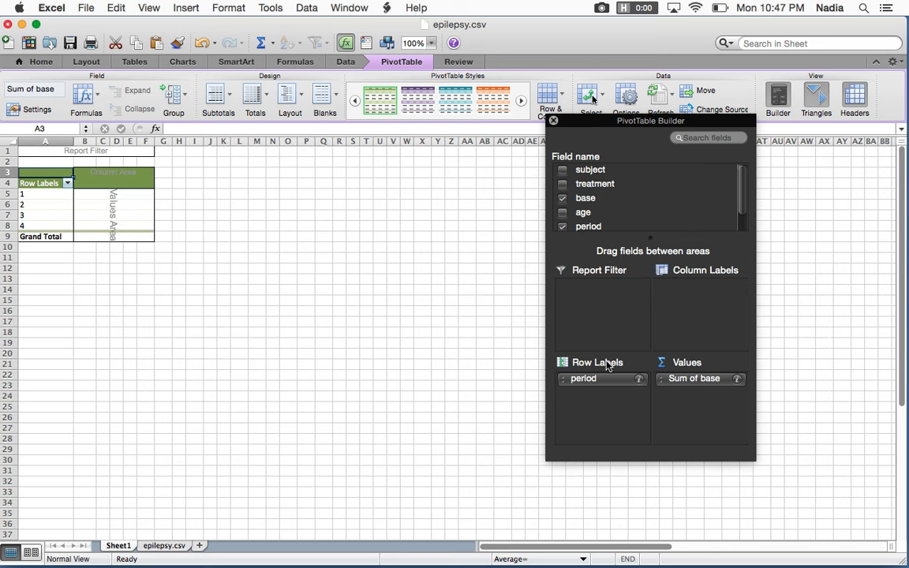
{"action": "left_click_drag", "start_coordinate": [608, 378], "coordinate": [590, 197]}
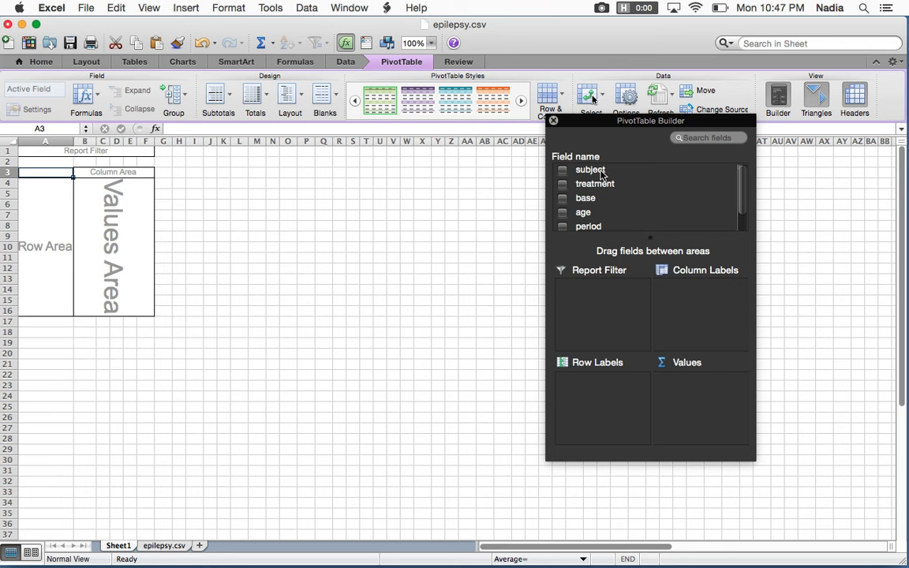
Build the PivotTable with age as column labels, period as row labels and seizure.rate as values.
{"action": "scroll", "coordinate": [601, 203], "scroll_direction": "down", "scroll_amount": 2}
{"action": "left_click_drag", "start_coordinate": [599, 202], "coordinate": [711, 294]}
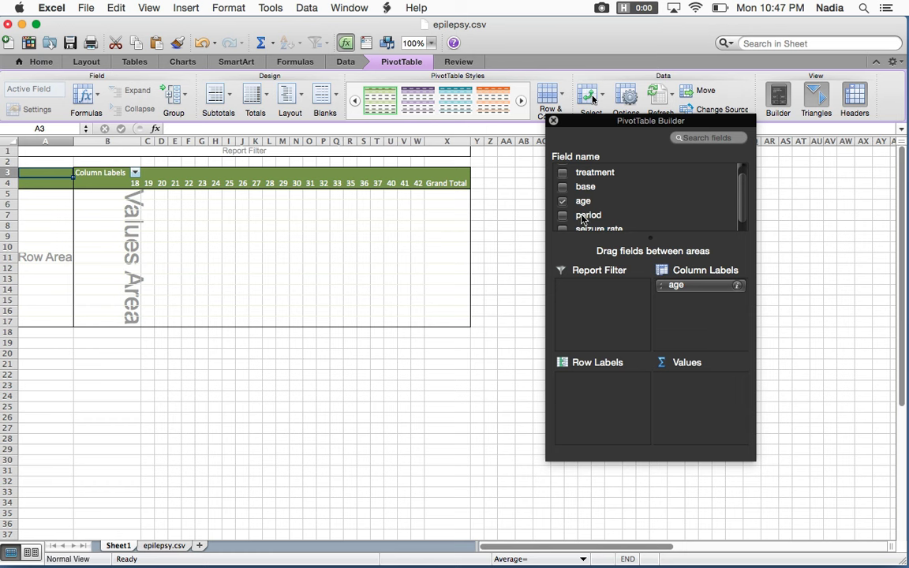
{"action": "left_click_drag", "start_coordinate": [579, 221], "coordinate": [582, 392]}
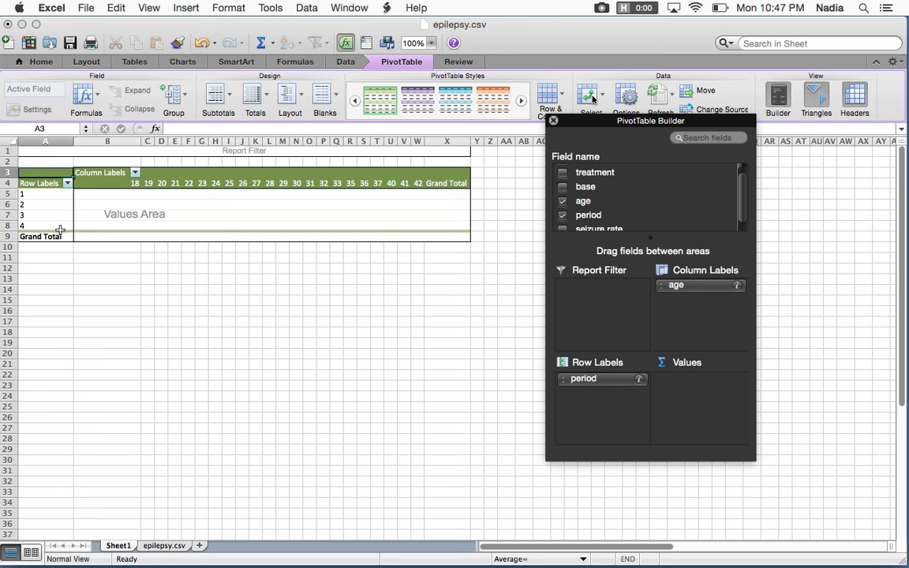
{"action": "scroll", "coordinate": [618, 181], "scroll_direction": "up", "scroll_amount": 1}
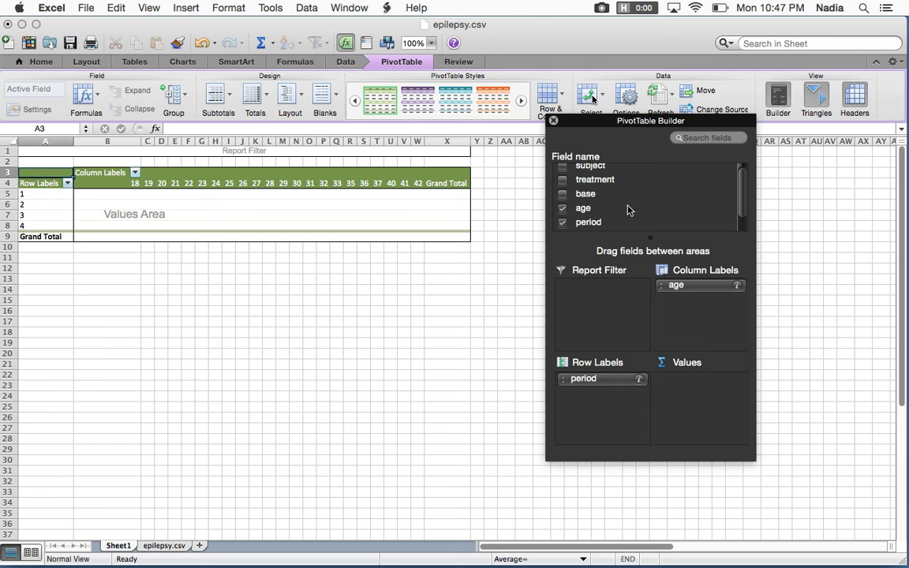
{"action": "scroll", "coordinate": [631, 207], "scroll_direction": "down", "scroll_amount": 1}
{"action": "left_click_drag", "start_coordinate": [602, 225], "coordinate": [703, 405]}
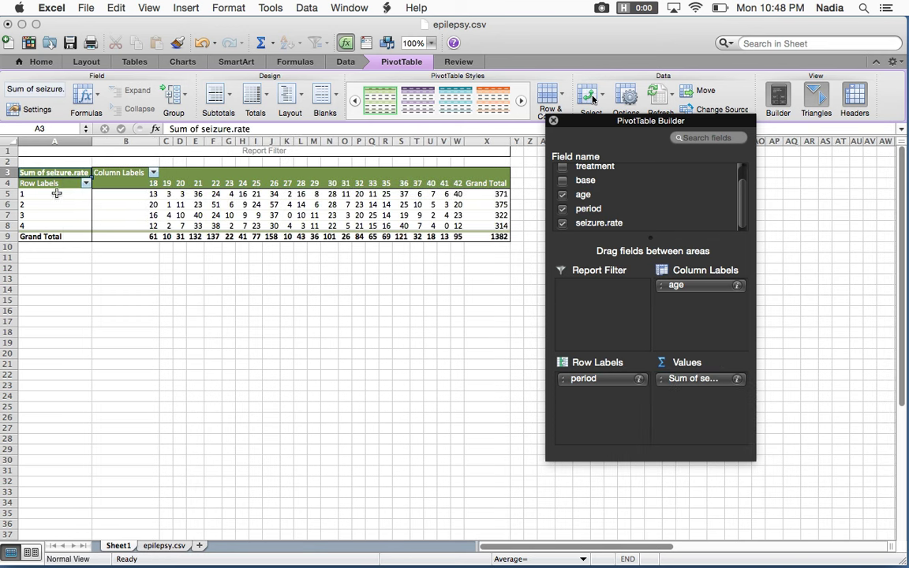
Summarize the PivotTable's seizure.rate values by Average.
{"action": "left_click", "coordinate": [154, 193]}
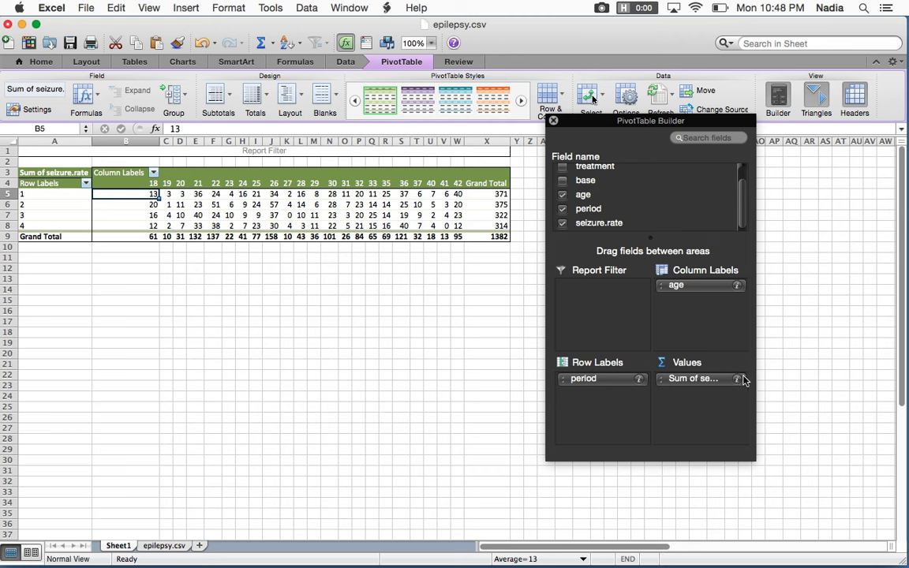
{"action": "left_click", "coordinate": [737, 379]}
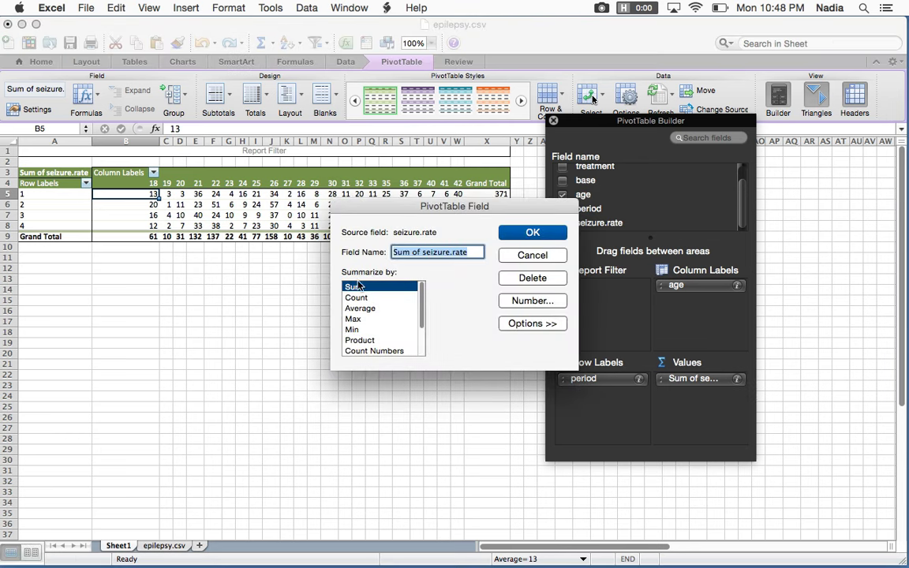
{"action": "left_click", "coordinate": [368, 312]}
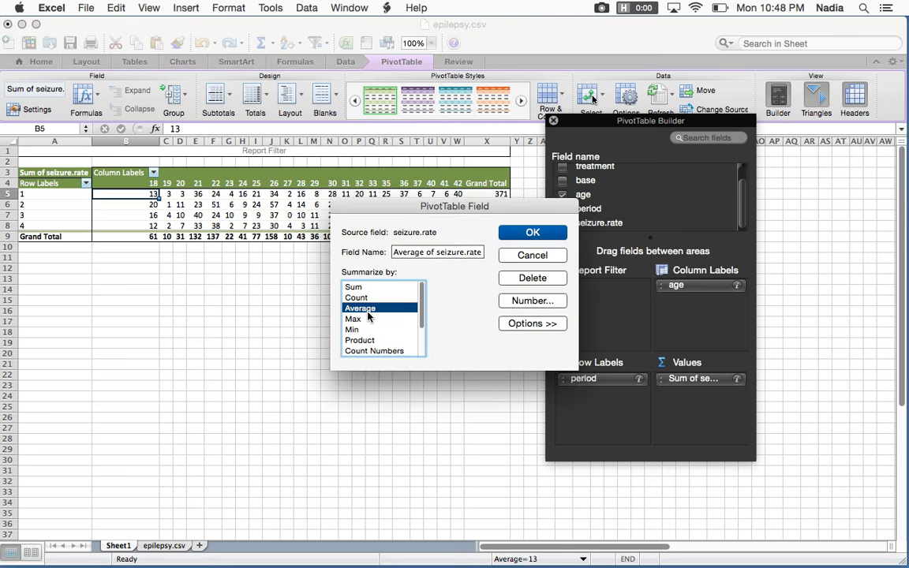
{"action": "left_click", "coordinate": [516, 230]}
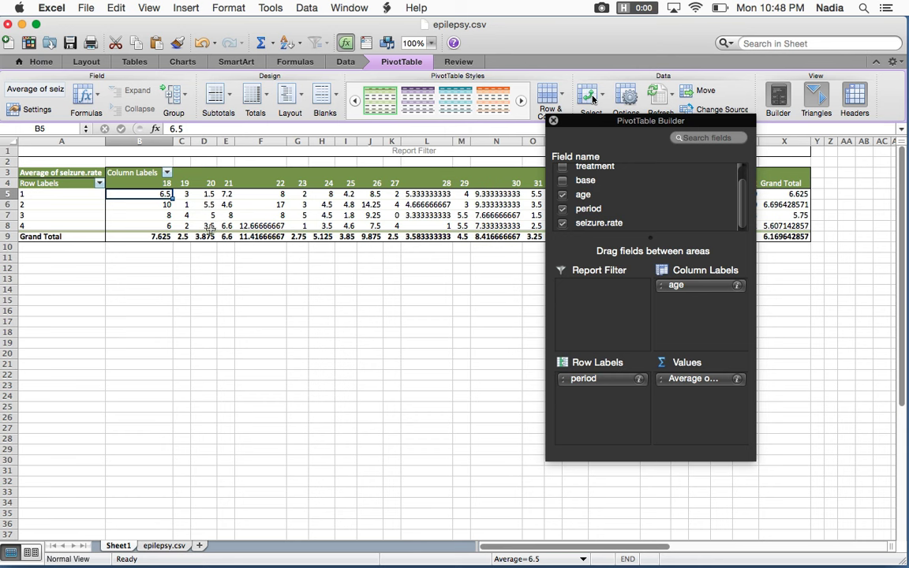
Add treatment to the PivotTable's row labels and place it above period.
{"action": "scroll", "coordinate": [605, 186], "scroll_direction": "up", "scroll_amount": 1}
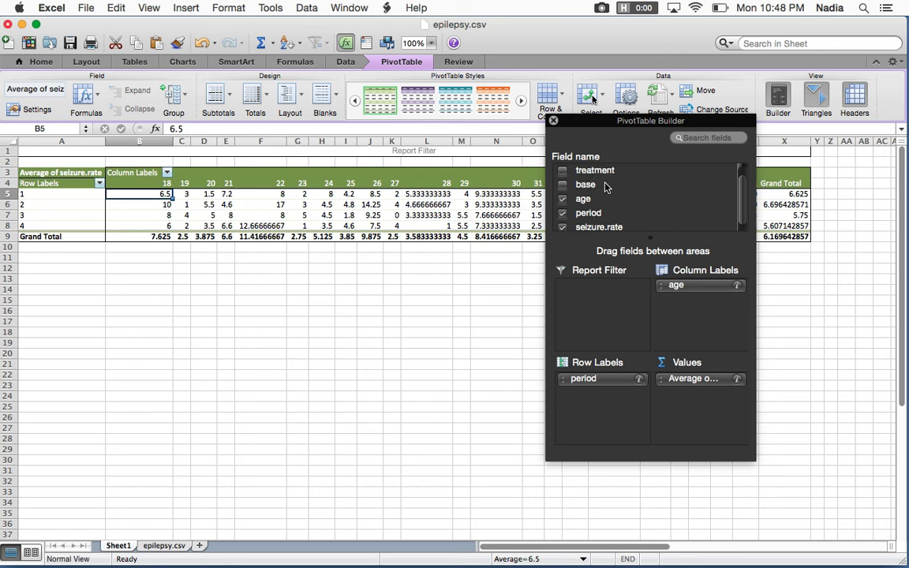
{"action": "left_click_drag", "start_coordinate": [590, 173], "coordinate": [597, 397]}
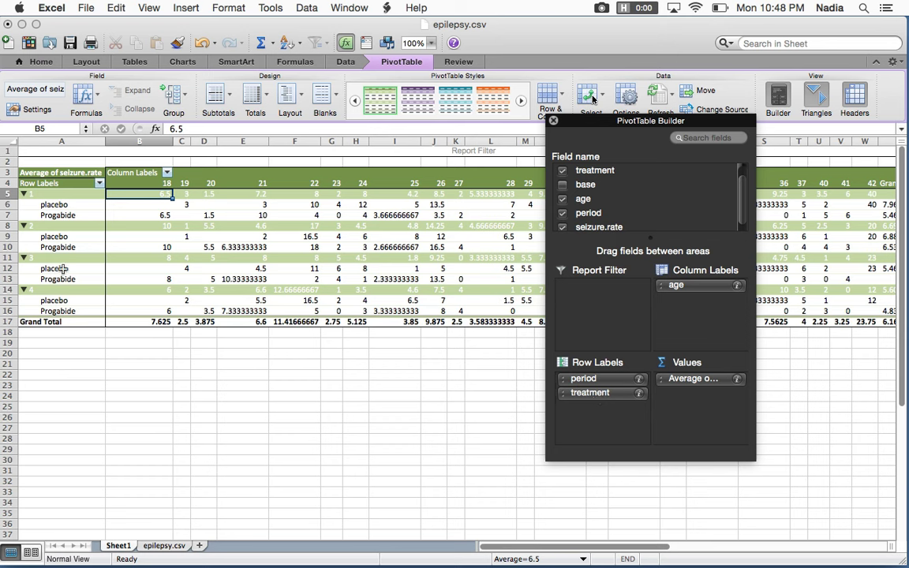
{"action": "left_click_drag", "start_coordinate": [585, 400], "coordinate": [588, 380]}
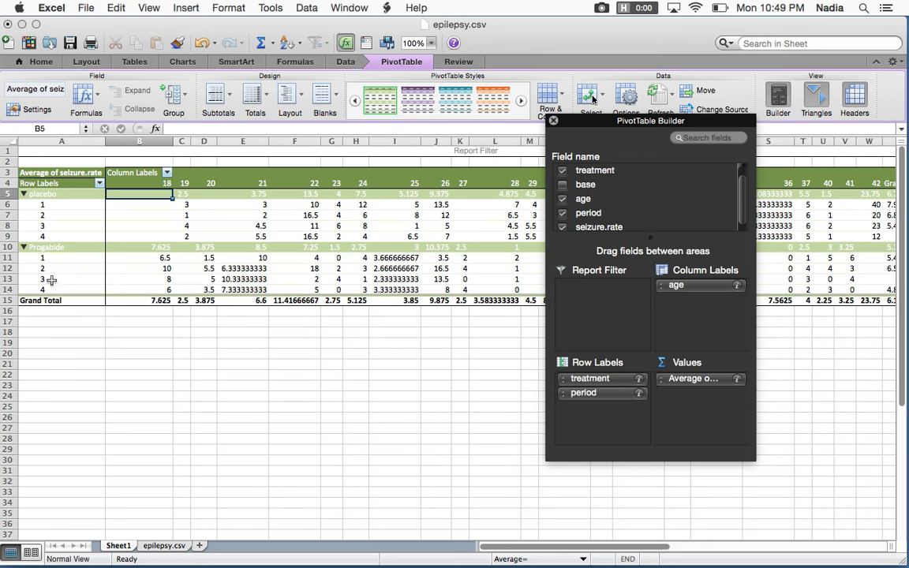
Examine the PivotTable's row label filter options for both the treatment and period fields.
{"action": "left_click", "coordinate": [99, 184]}
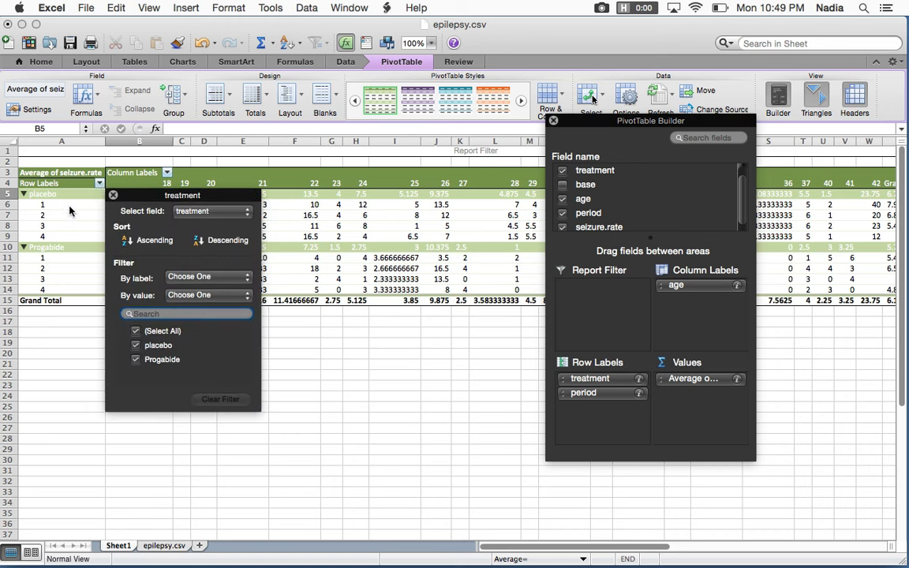
{"action": "left_click", "coordinate": [72, 207]}
{"action": "left_click", "coordinate": [98, 183]}
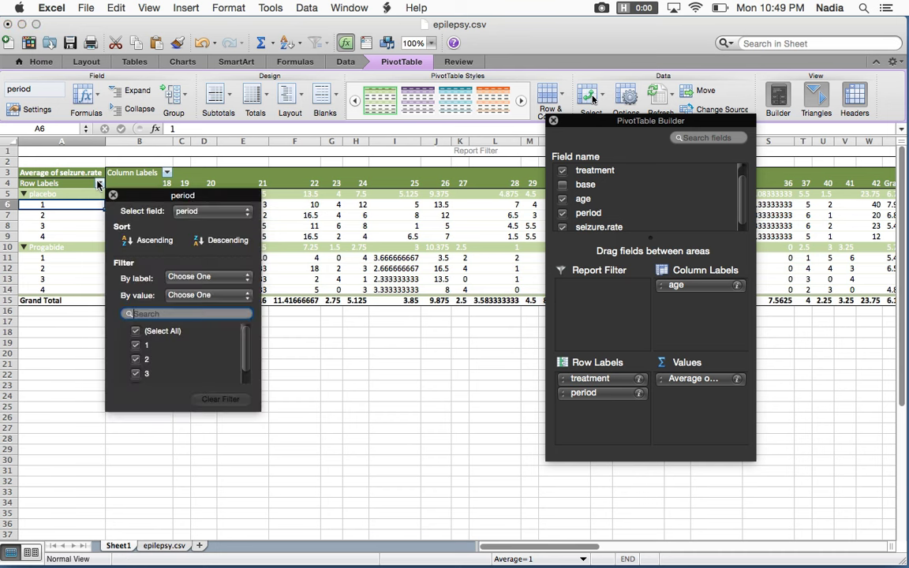
{"action": "left_click", "coordinate": [196, 212]}
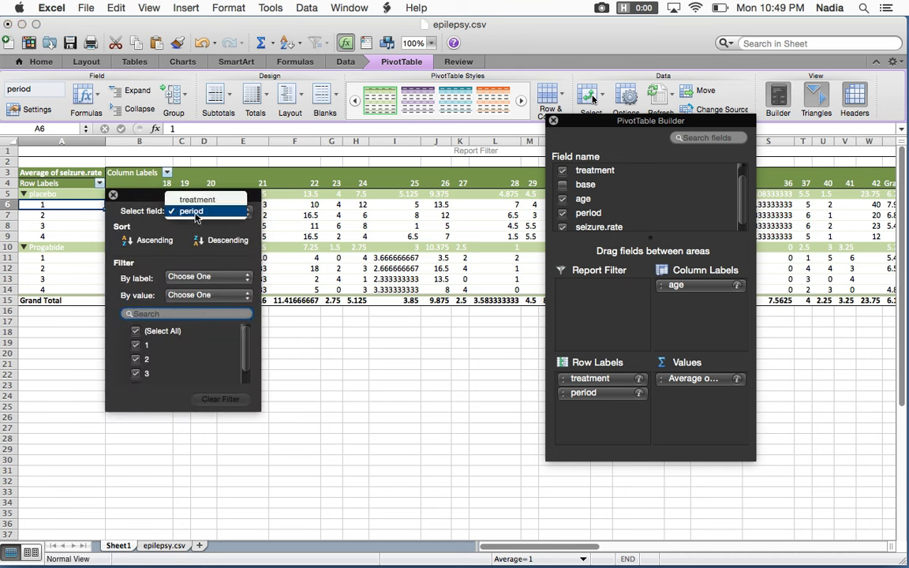
{"action": "left_click", "coordinate": [197, 199]}
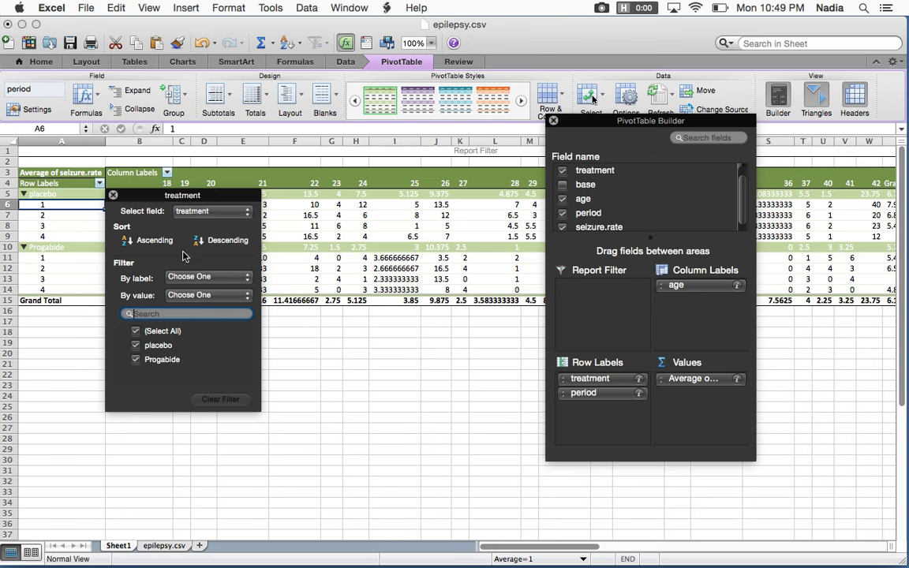
{"action": "left_click", "coordinate": [195, 213]}
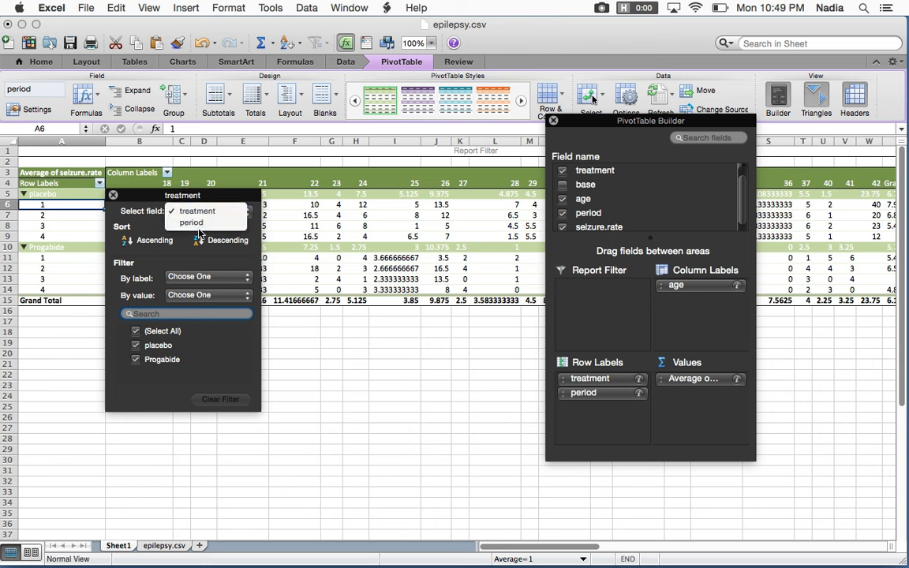
{"action": "left_click", "coordinate": [192, 223]}
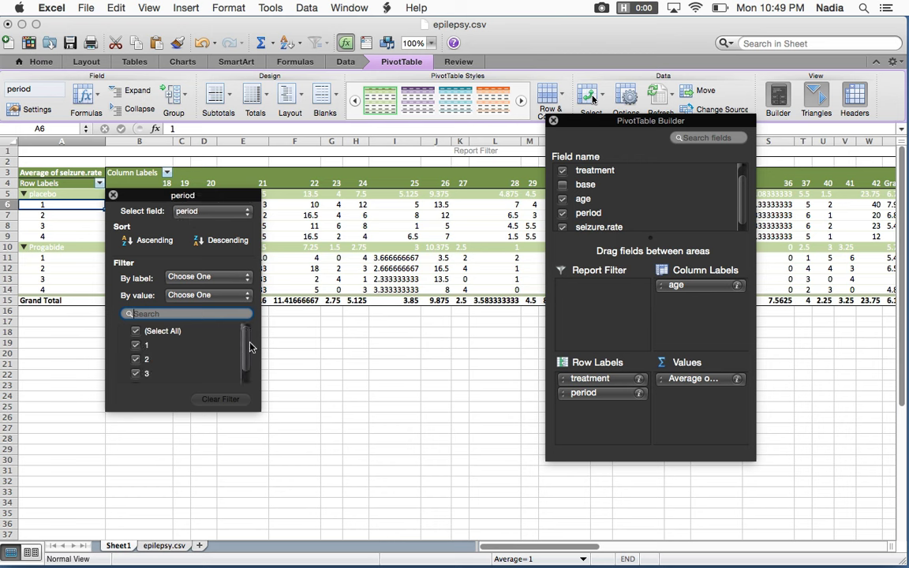
Filter the PivotTable's period row labels to show only period 3.
{"action": "left_click_drag", "start_coordinate": [245, 351], "coordinate": [247, 367]}
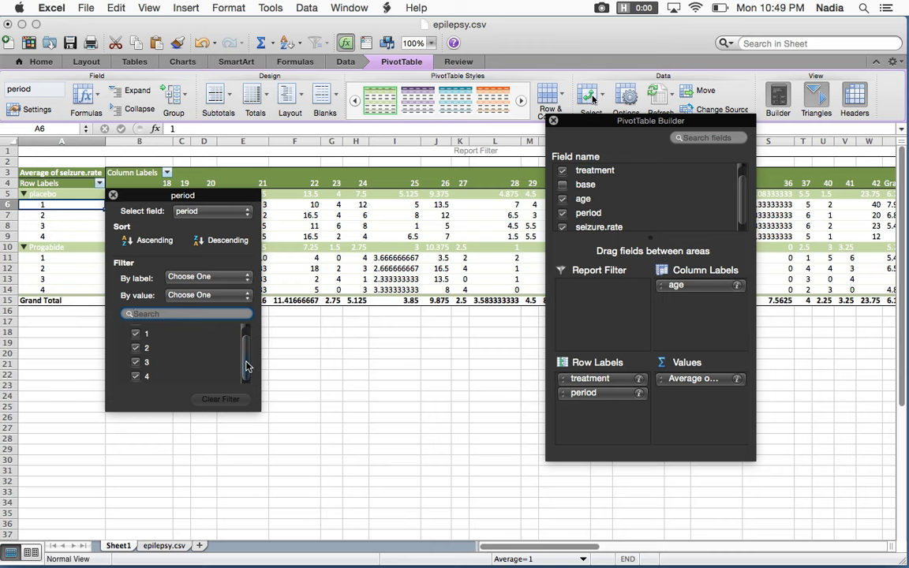
{"action": "left_click", "coordinate": [135, 333]}
{"action": "left_click", "coordinate": [135, 347]}
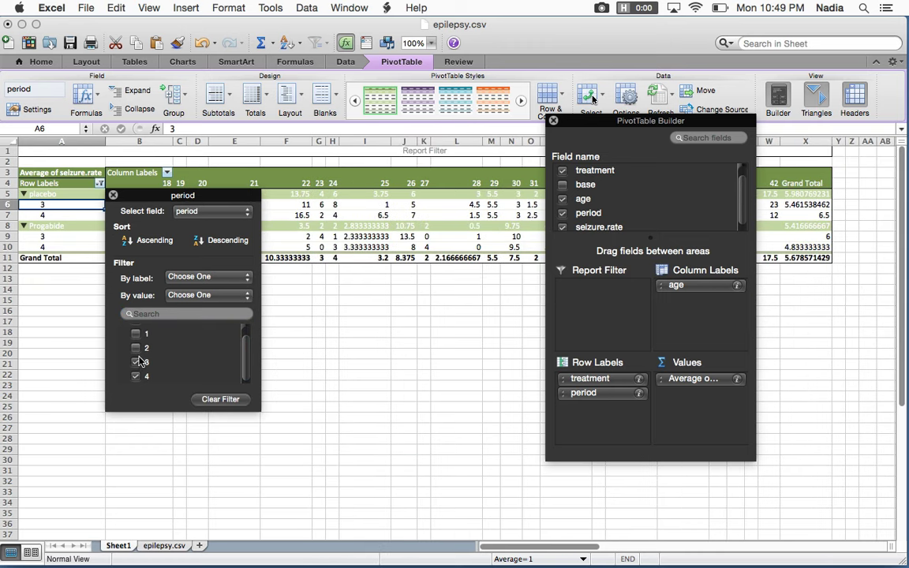
{"action": "left_click", "coordinate": [136, 362]}
{"action": "left_click", "coordinate": [136, 377]}
{"action": "left_click", "coordinate": [137, 362]}
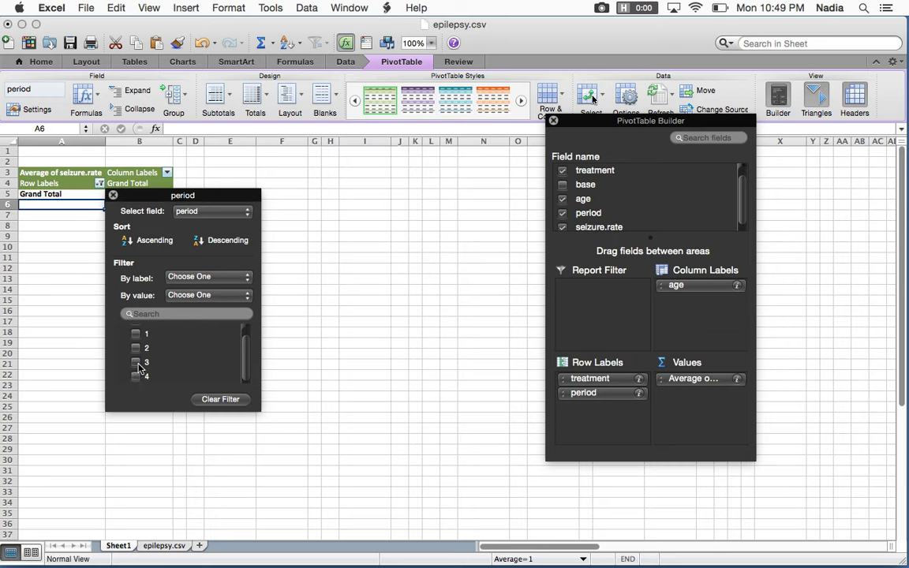
{"action": "left_click", "coordinate": [326, 344]}
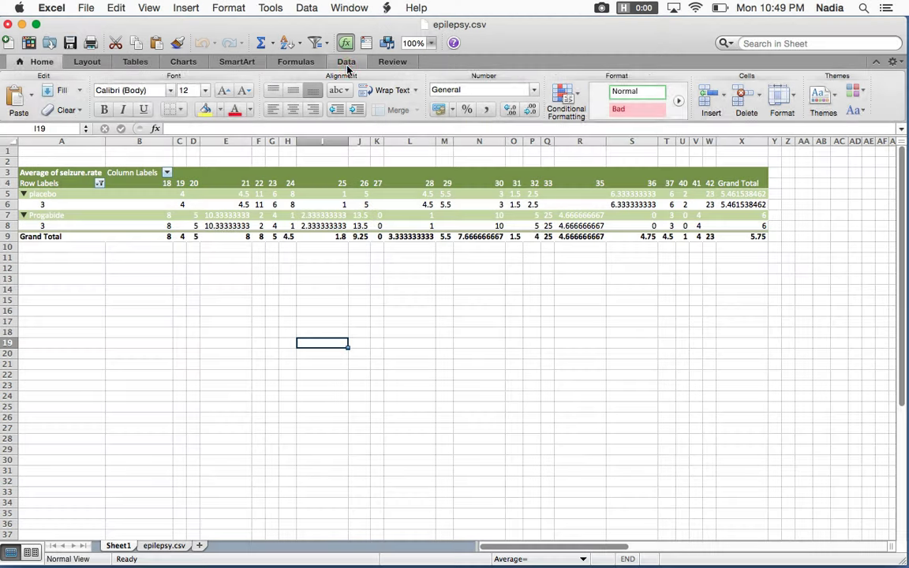
Turn off the PivotTable's grand totals for both rows and columns.
{"action": "left_click", "coordinate": [346, 63]}
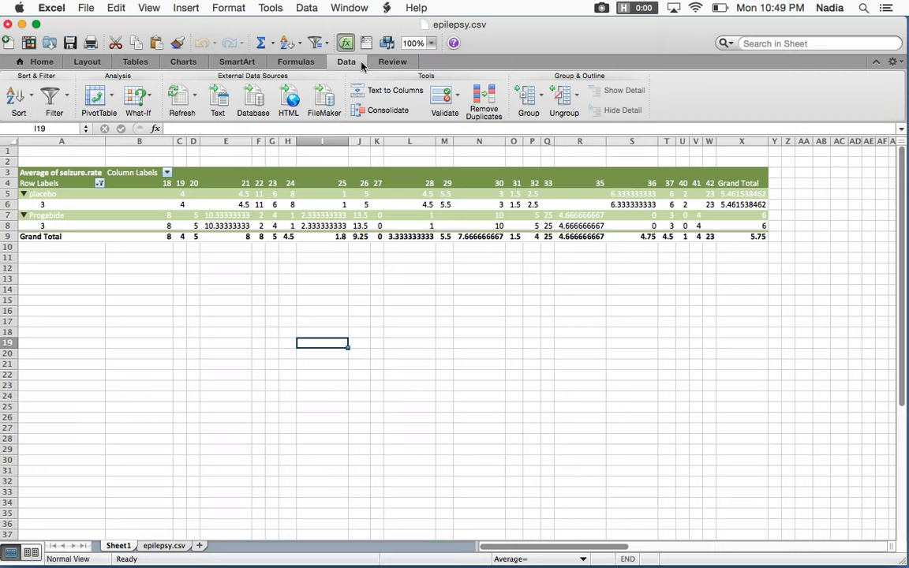
{"action": "left_click", "coordinate": [177, 215]}
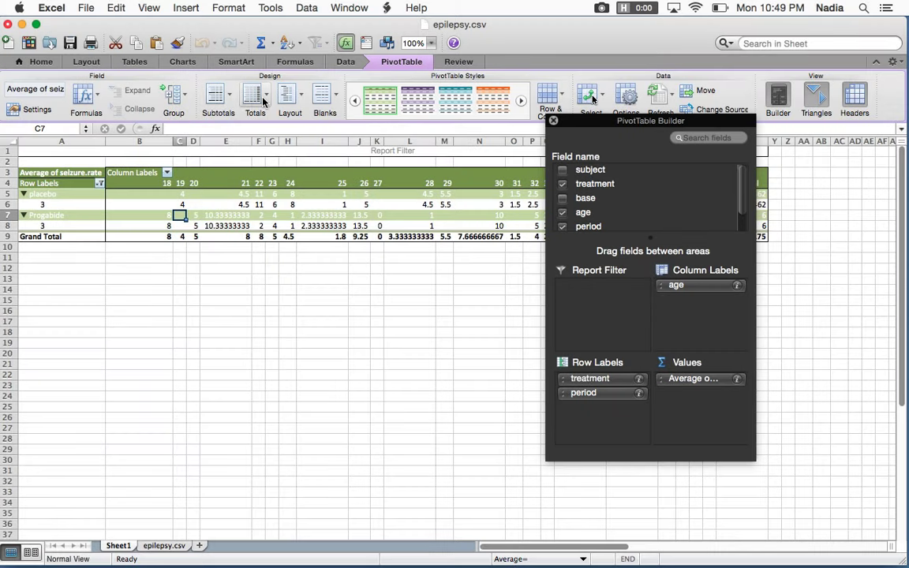
{"action": "left_click", "coordinate": [264, 95]}
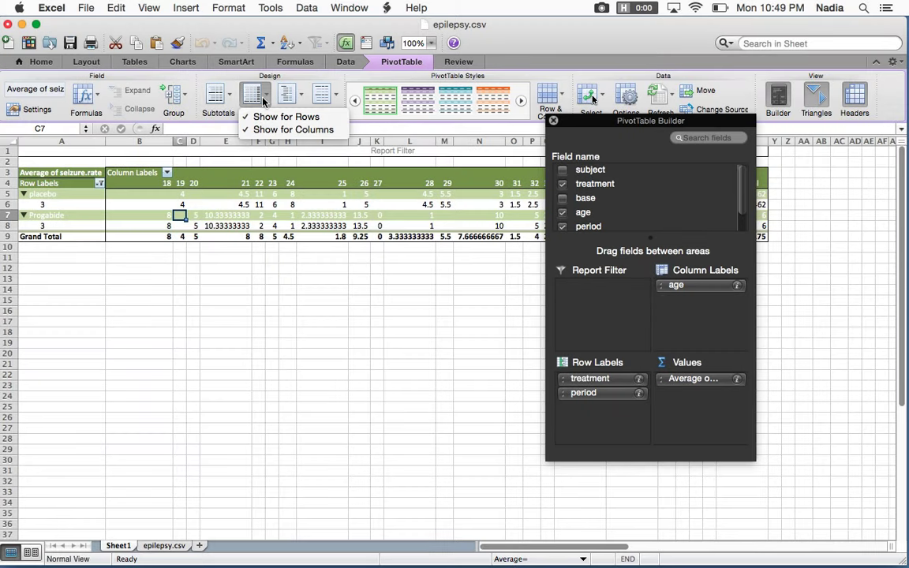
{"action": "left_click", "coordinate": [276, 117]}
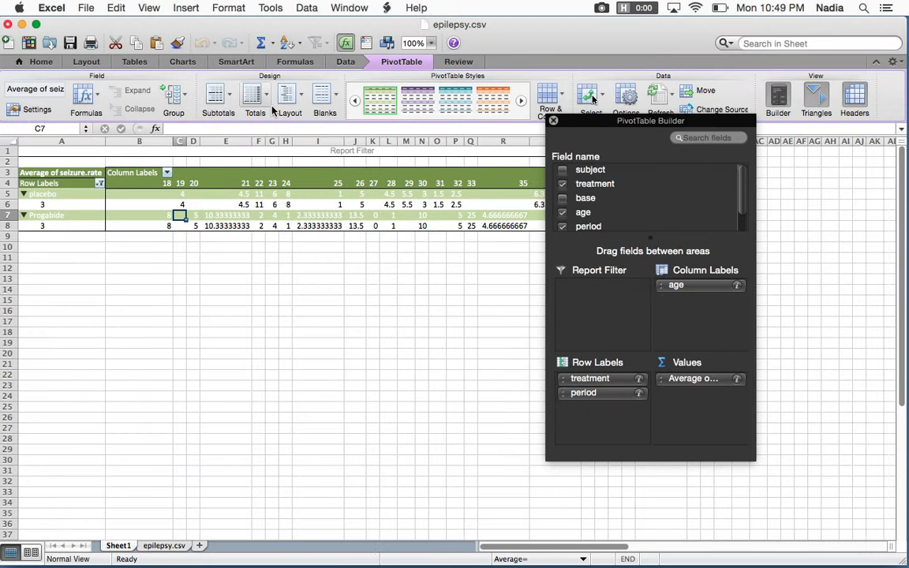
{"action": "left_click", "coordinate": [260, 96]}
{"action": "left_click", "coordinate": [278, 128]}
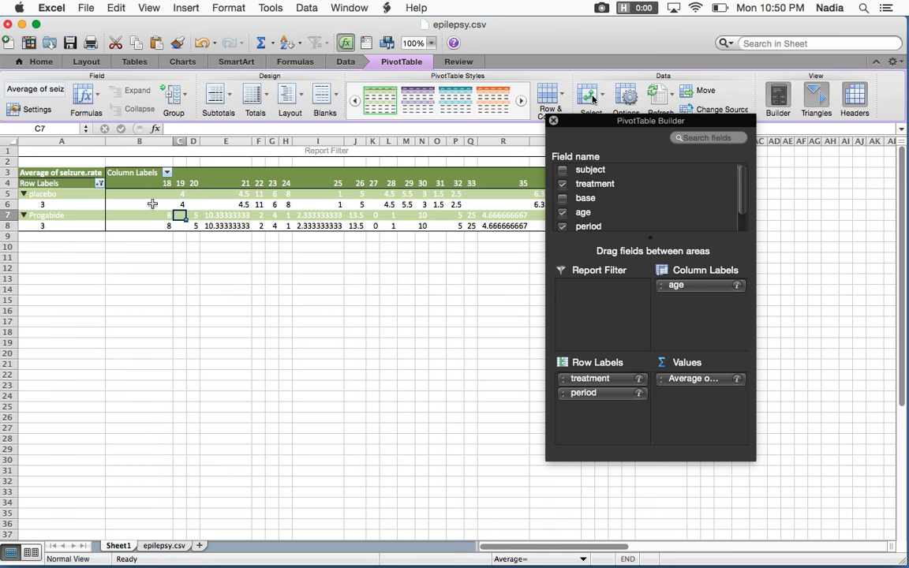
Group the age column labels 18 through 25 and collapse the group.
{"action": "left_click", "coordinate": [153, 183]}
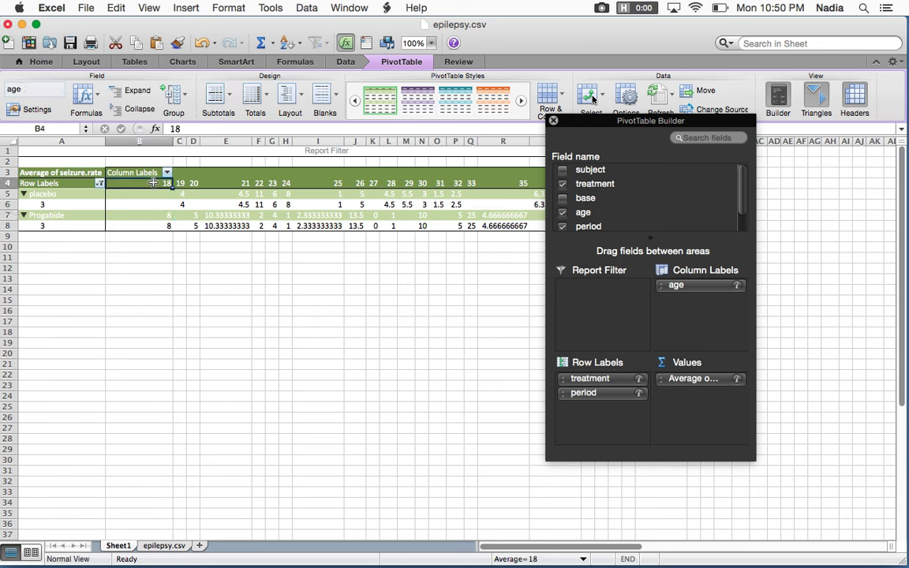
{"action": "left_click_drag", "start_coordinate": [326, 180], "coordinate": [325, 183]}
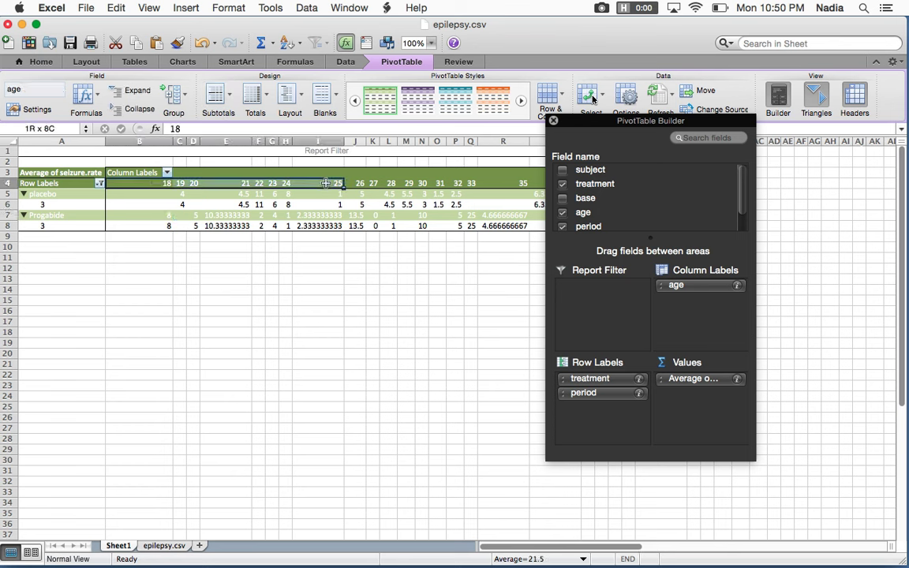
{"action": "right_click", "coordinate": [326, 185]}
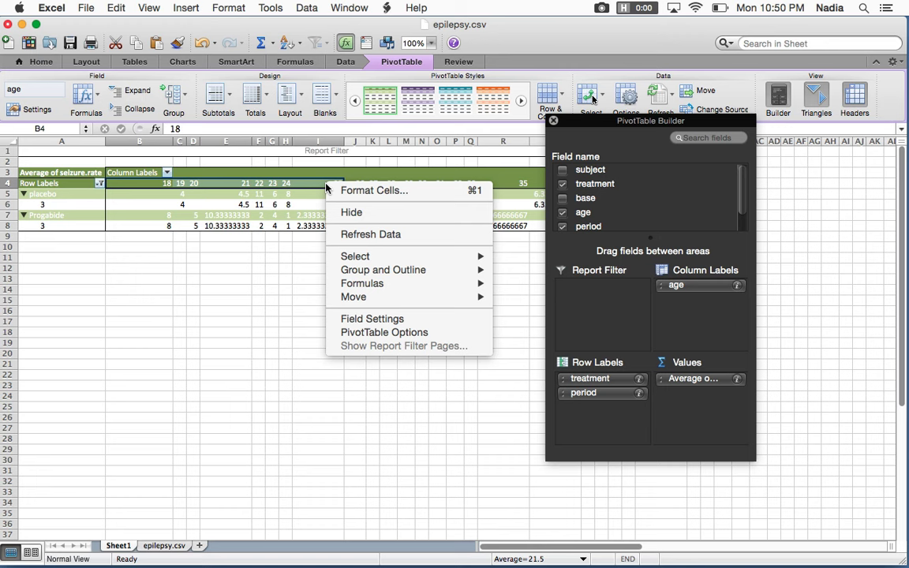
{"action": "mouse_move", "coordinate": [355, 269]}
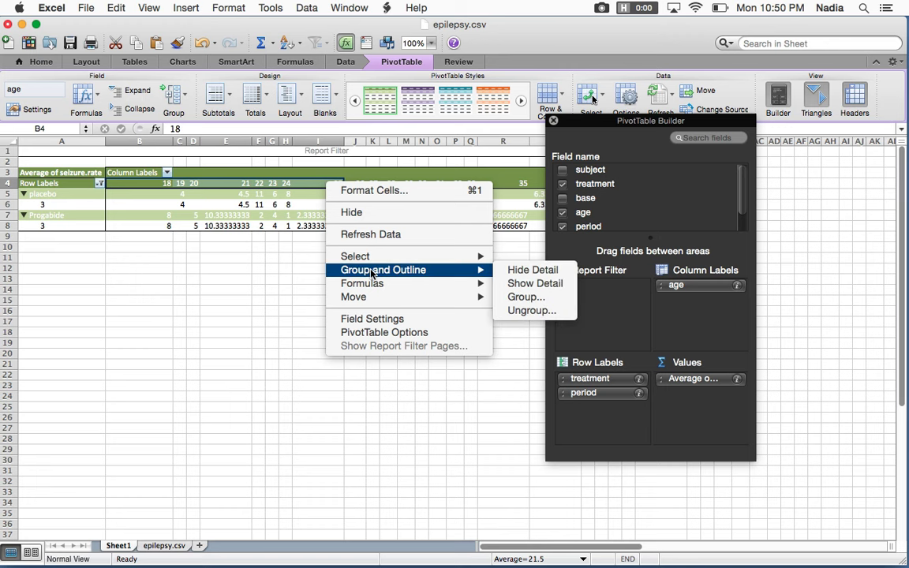
{"action": "left_click", "coordinate": [533, 301]}
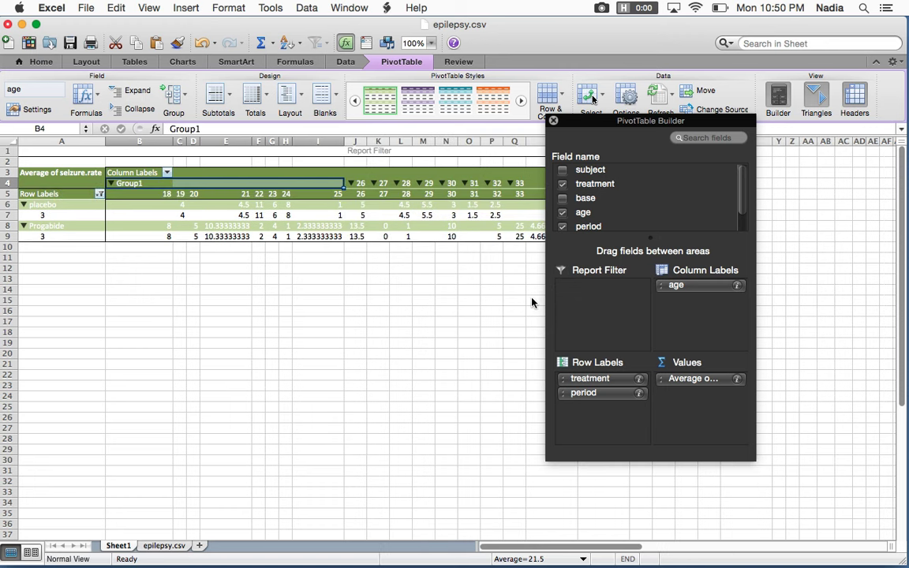
{"action": "left_click", "coordinate": [111, 183]}
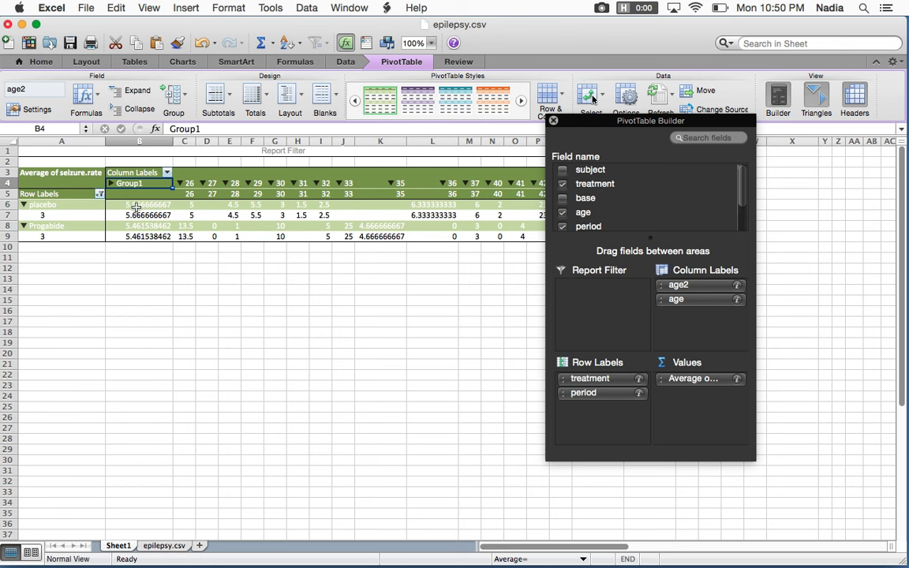
Group the age column labels 26 through 31 and collapse that group to a single column.
{"action": "left_click", "coordinate": [189, 183]}
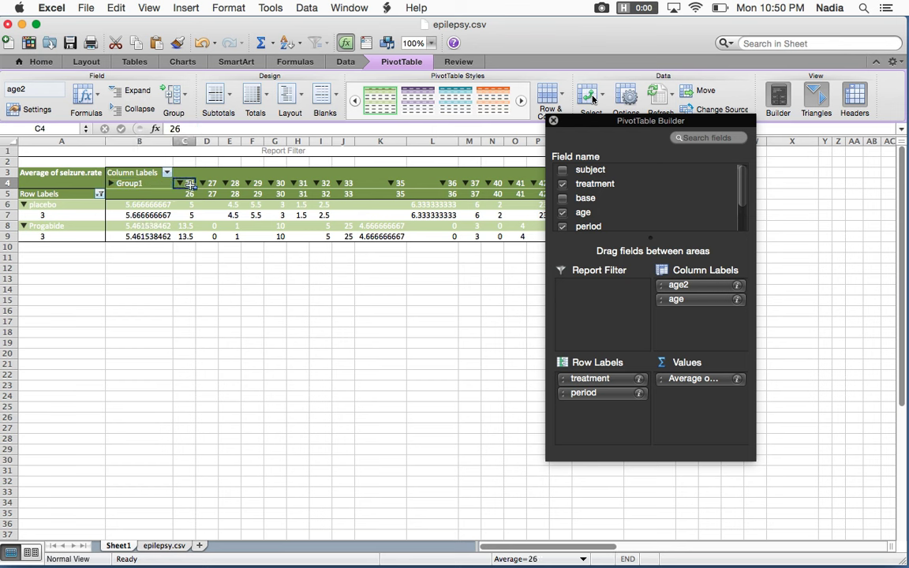
{"action": "left_click", "coordinate": [302, 183], "text": "shift"}
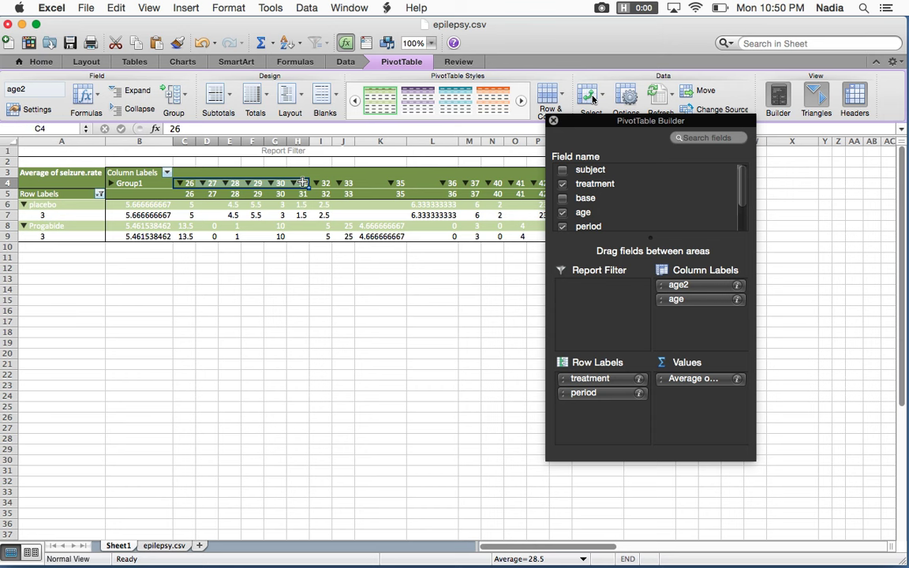
{"action": "right_click", "coordinate": [303, 182]}
{"action": "mouse_move", "coordinate": [393, 270]}
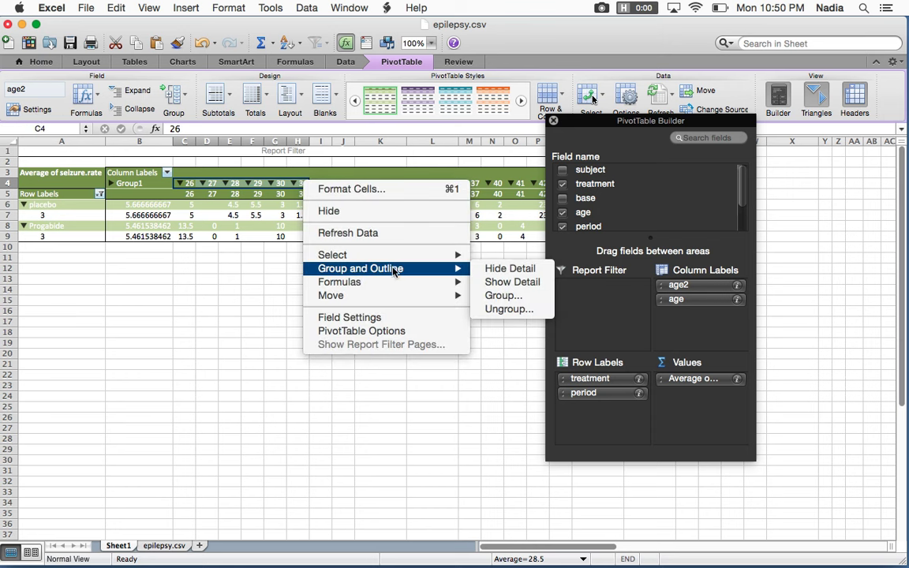
{"action": "left_click", "coordinate": [502, 295]}
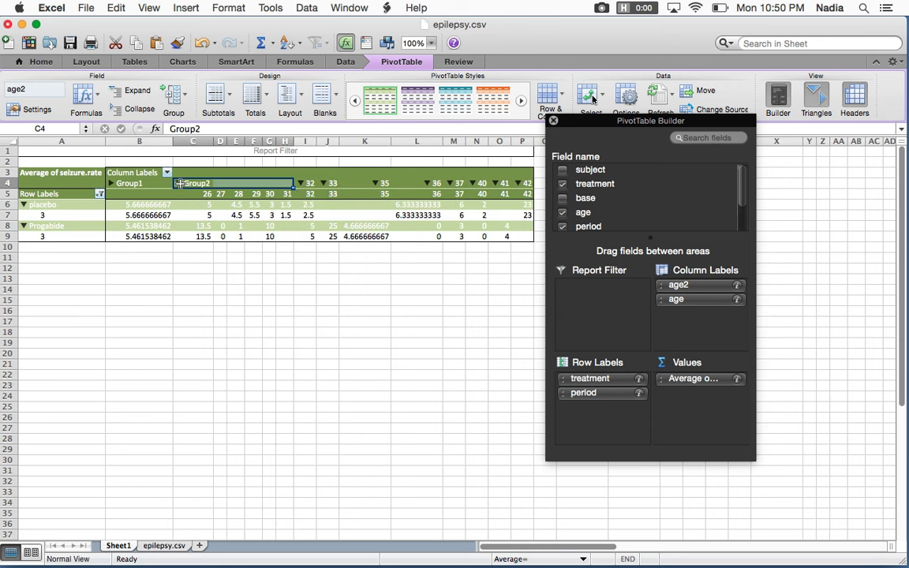
{"action": "left_click", "coordinate": [180, 183]}
{"action": "left_click", "coordinate": [178, 183]}
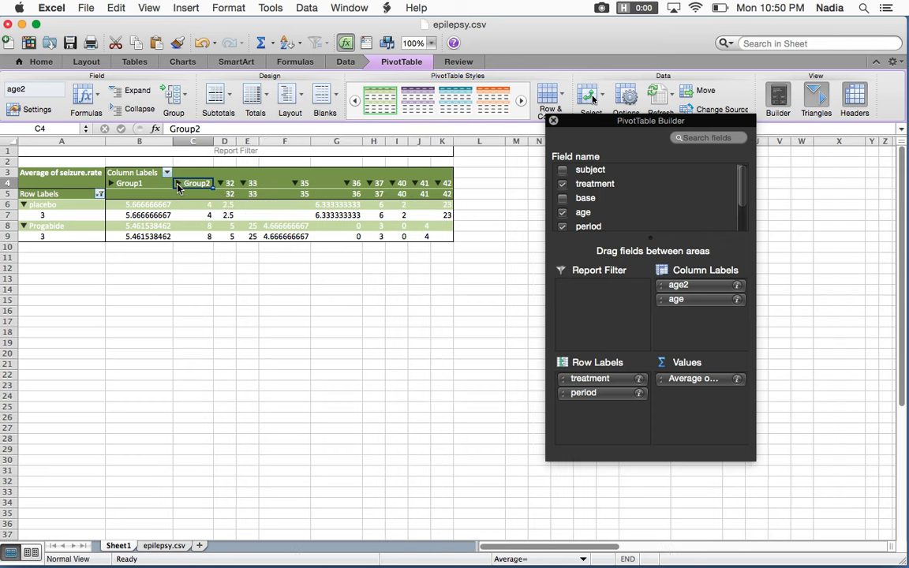
Group the age column labels 32 through 37 and collapse the resulting group.
{"action": "left_click", "coordinate": [229, 185]}
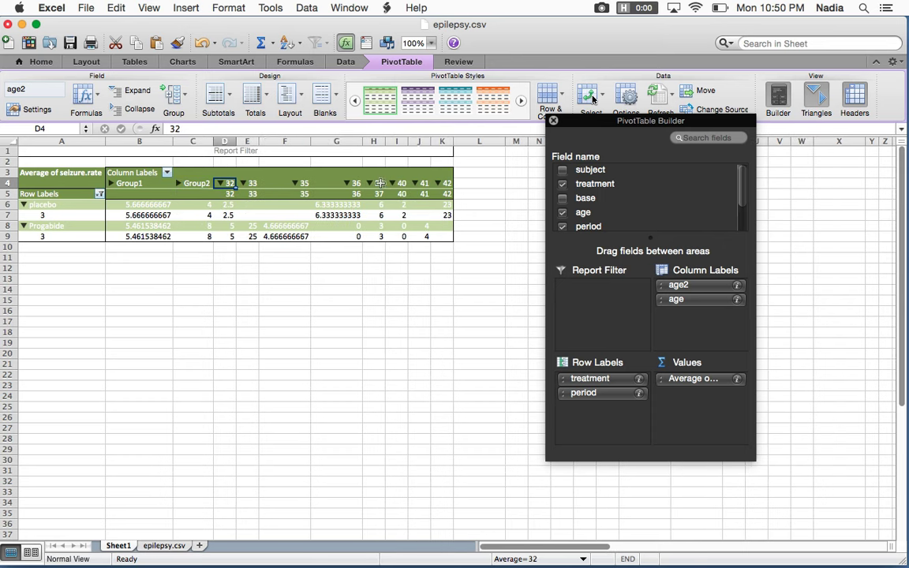
{"action": "left_click", "coordinate": [377, 181]}
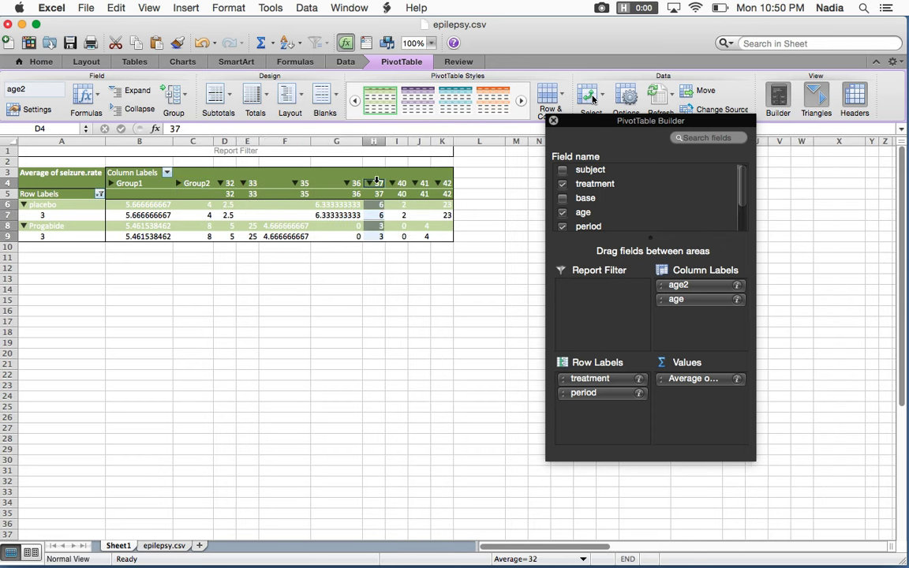
{"action": "left_click", "coordinate": [228, 186]}
{"action": "left_click", "coordinate": [379, 183], "text": "shift"}
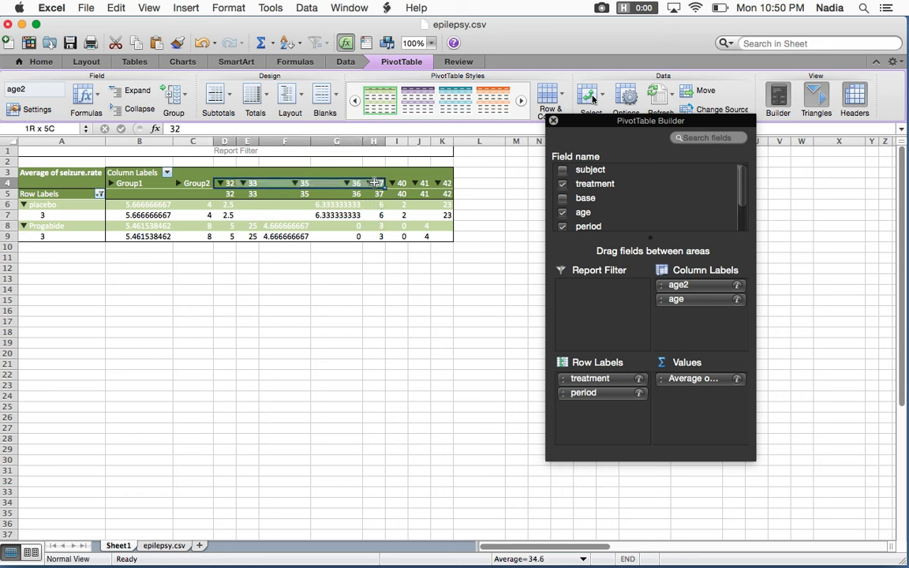
{"action": "right_click", "coordinate": [376, 186]}
{"action": "mouse_move", "coordinate": [413, 270]}
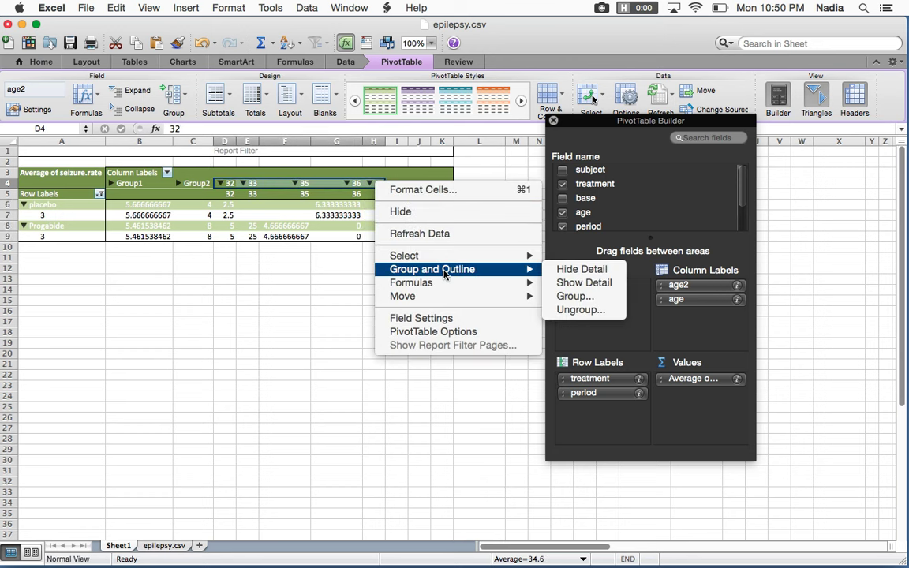
{"action": "left_click", "coordinate": [577, 298]}
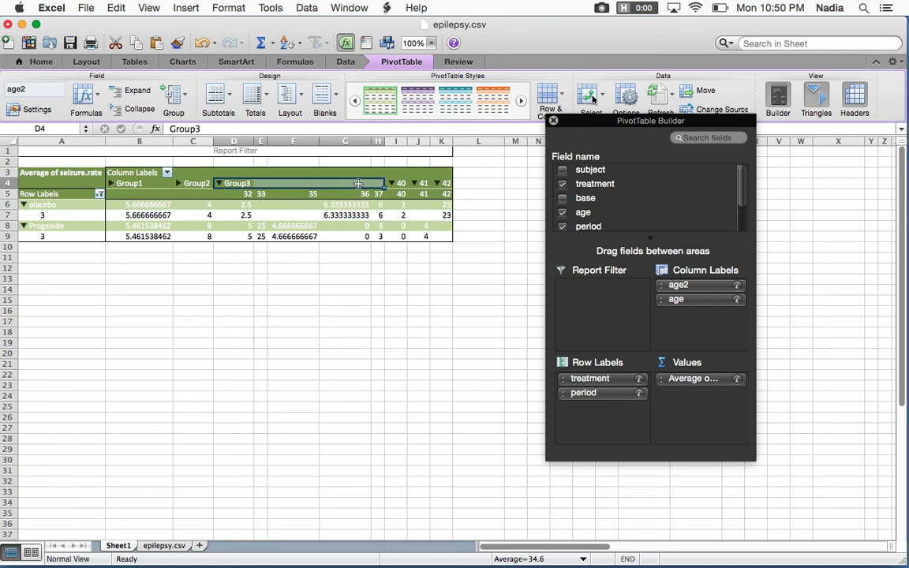
{"action": "left_click", "coordinate": [219, 184]}
Group the remaining age column labels 40 through 42.
{"action": "left_click", "coordinate": [280, 183]}
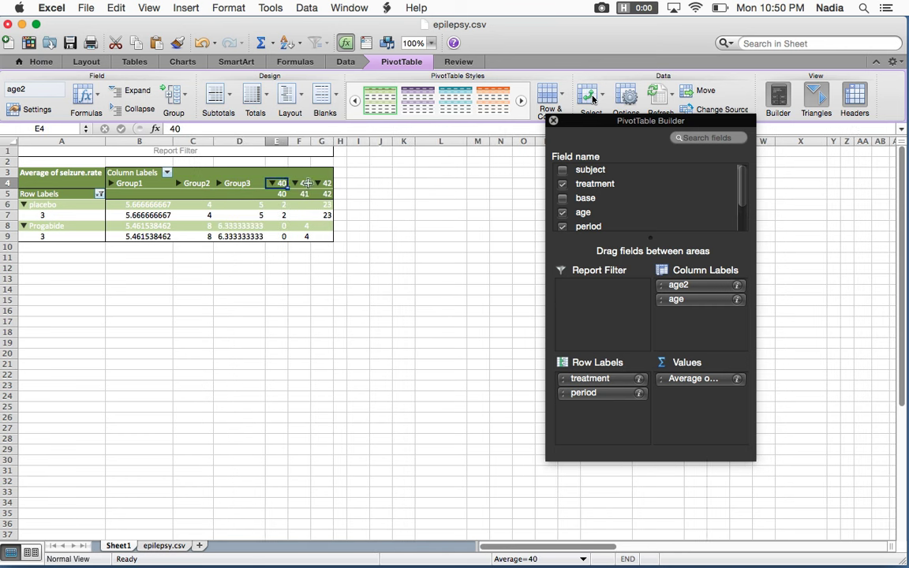
{"action": "left_click", "coordinate": [318, 183], "text": "shift"}
{"action": "right_click", "coordinate": [318, 183]}
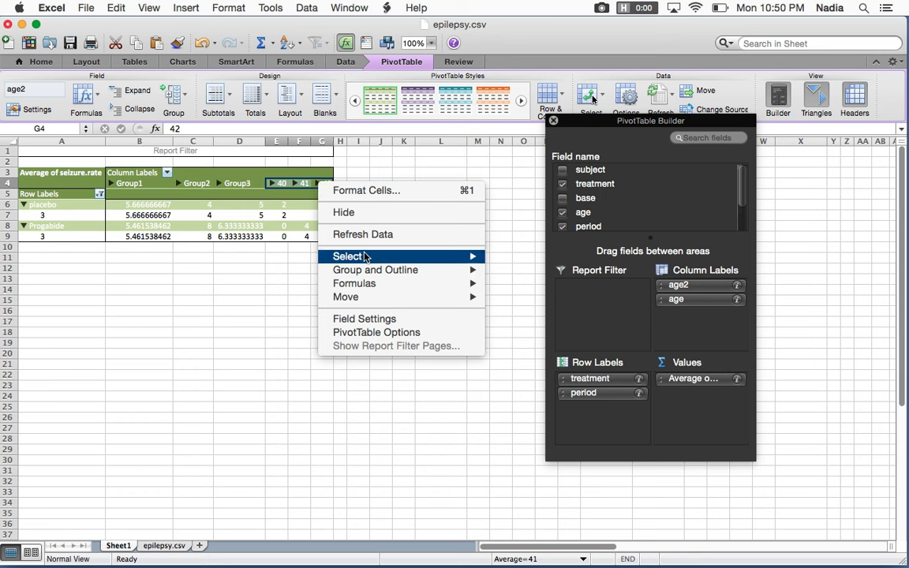
{"action": "mouse_move", "coordinate": [373, 269]}
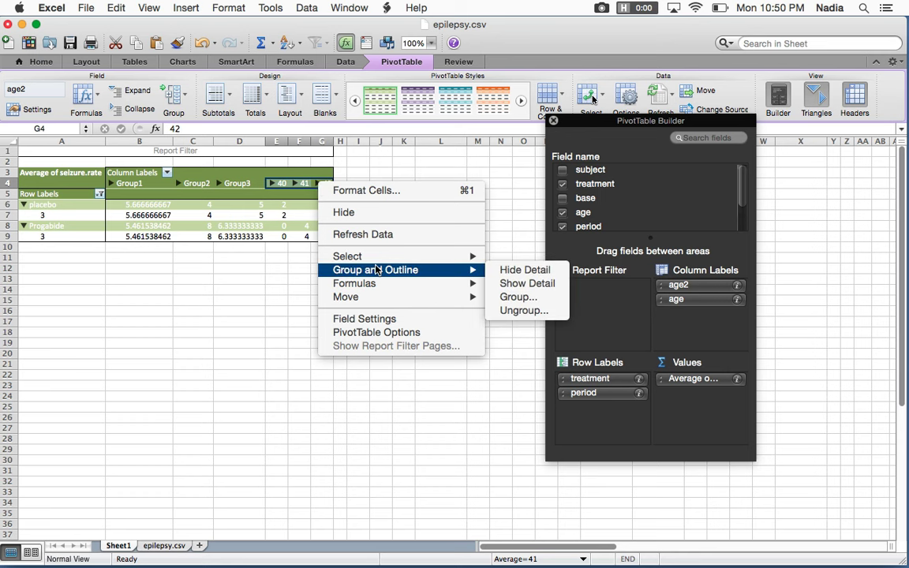
{"action": "left_click", "coordinate": [509, 298]}
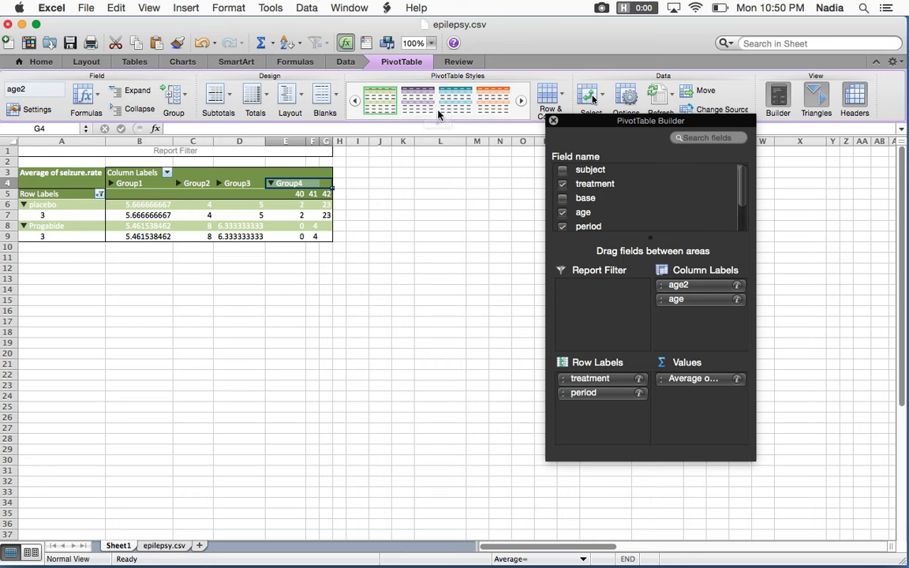
Apply the dark blue PivotTable style with light blue row bands and collapse the age 40 to 42 group.
{"action": "left_click", "coordinate": [520, 102]}
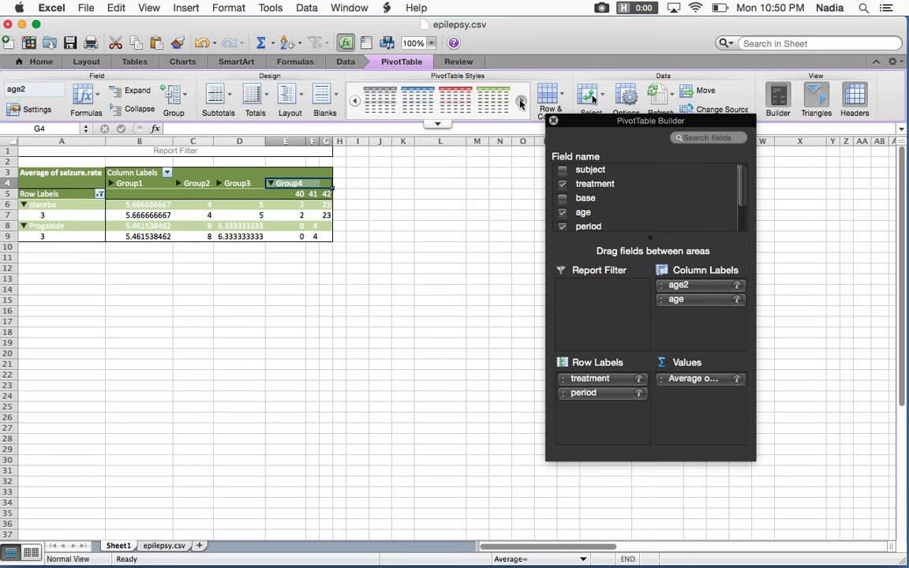
{"action": "left_click", "coordinate": [520, 102]}
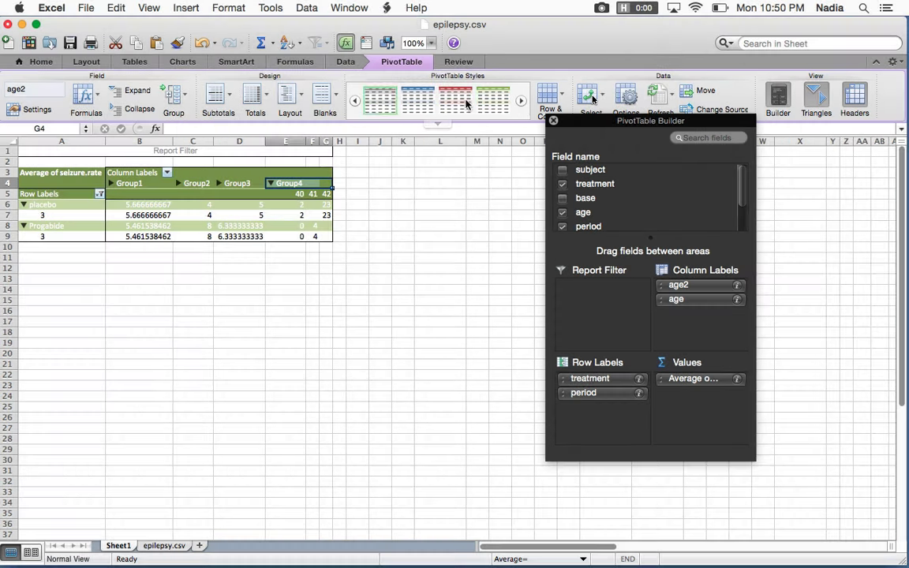
{"action": "left_click", "coordinate": [520, 101]}
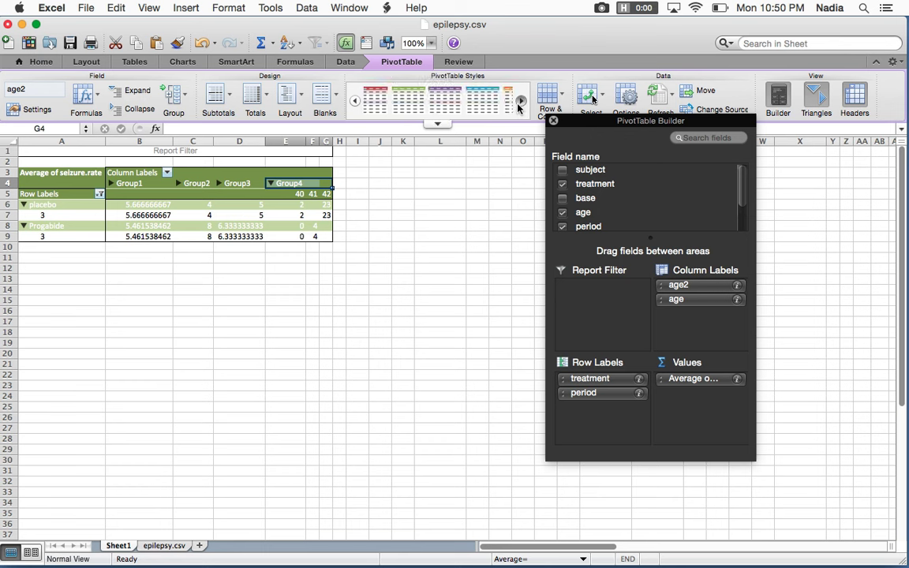
{"action": "left_click", "coordinate": [521, 101]}
{"action": "left_click", "coordinate": [521, 102]}
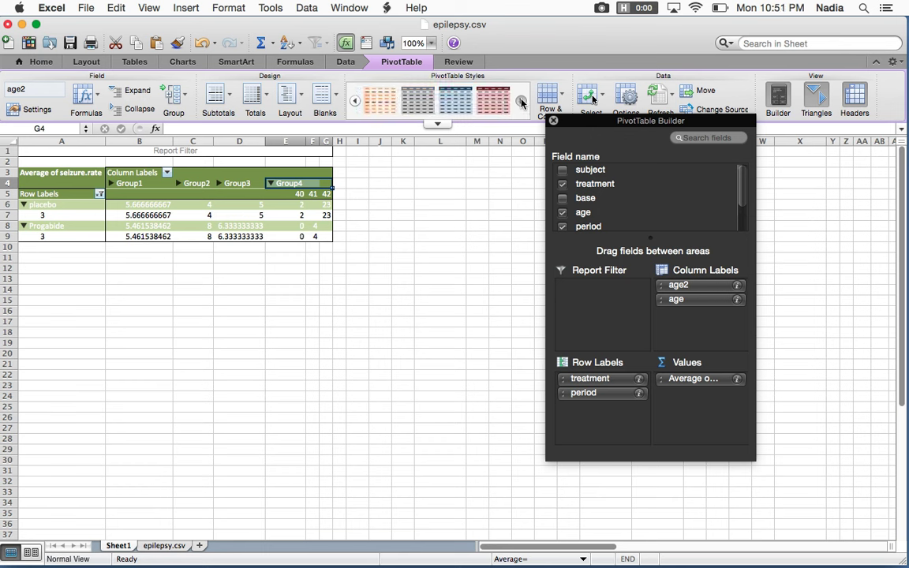
{"action": "left_click", "coordinate": [455, 105]}
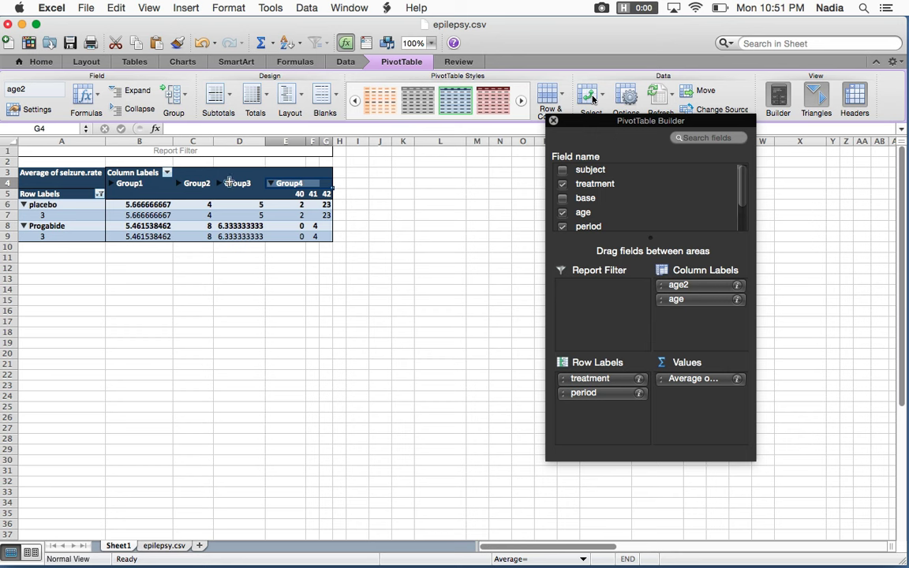
{"action": "left_click", "coordinate": [271, 185]}
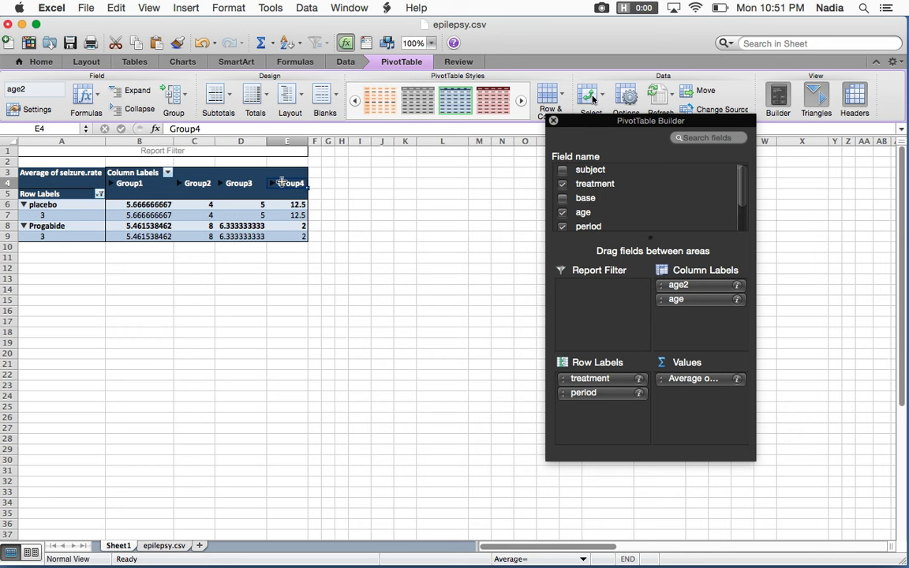
Rename the Group4 column label, covering ages 40 to 42, as 40+.
{"action": "left_click", "coordinate": [210, 129]}
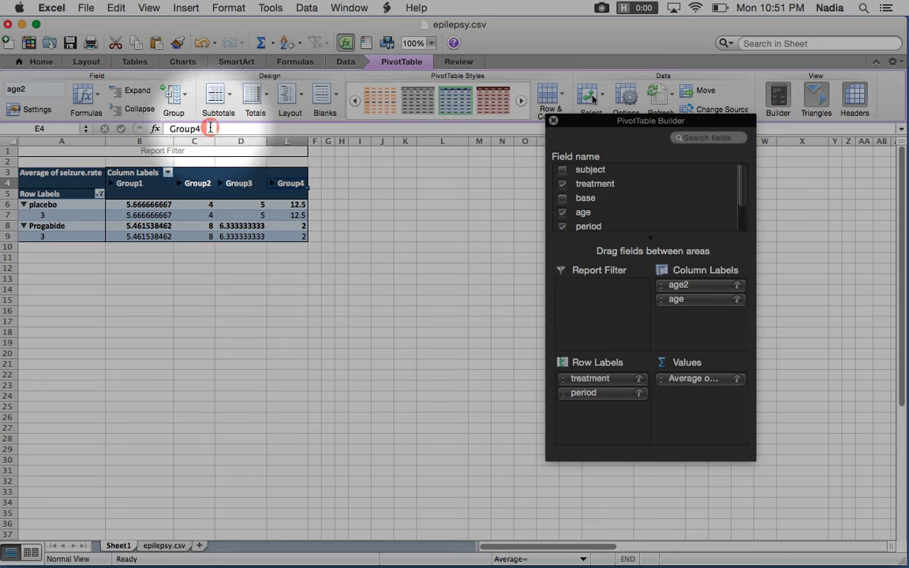
{"action": "double_click", "coordinate": [210, 129]}
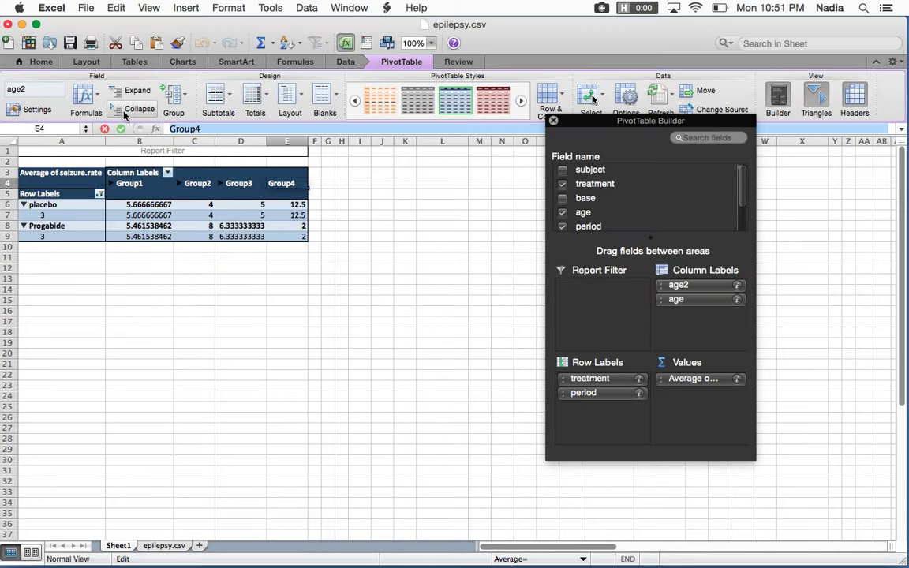
{"action": "type", "text": "40+"}
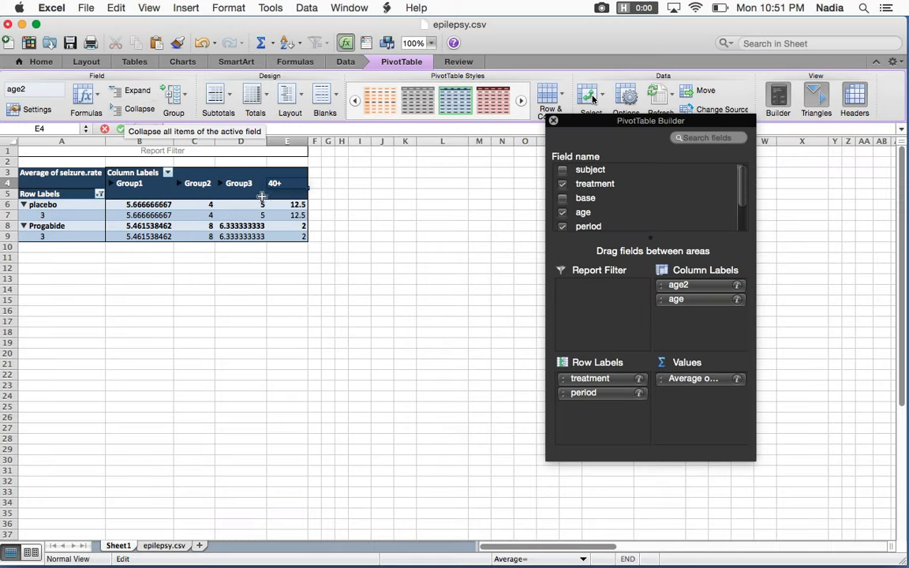
{"action": "left_click", "coordinate": [383, 205]}
Rename the Group3 column label in the PivotTable as 30 somethings.
{"action": "left_click", "coordinate": [235, 183]}
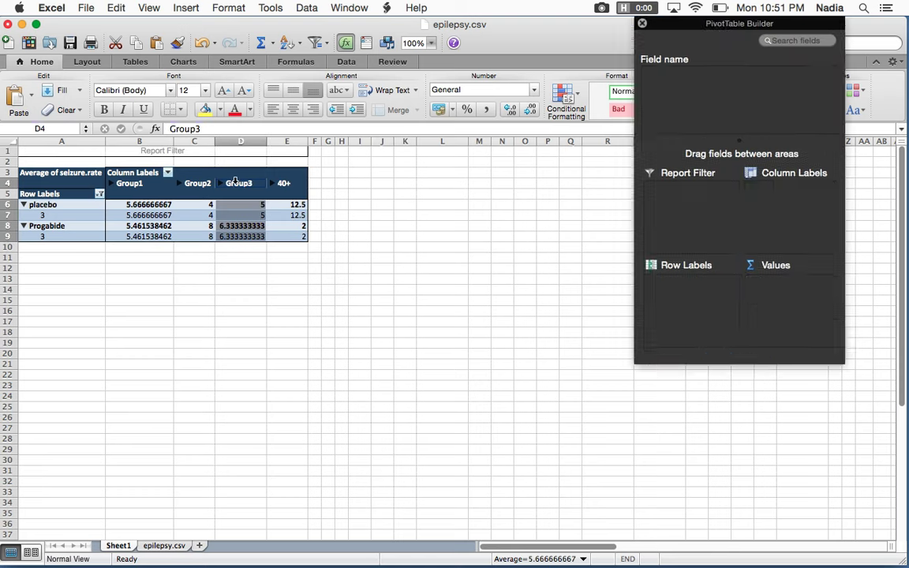
{"action": "double_click", "coordinate": [208, 124]}
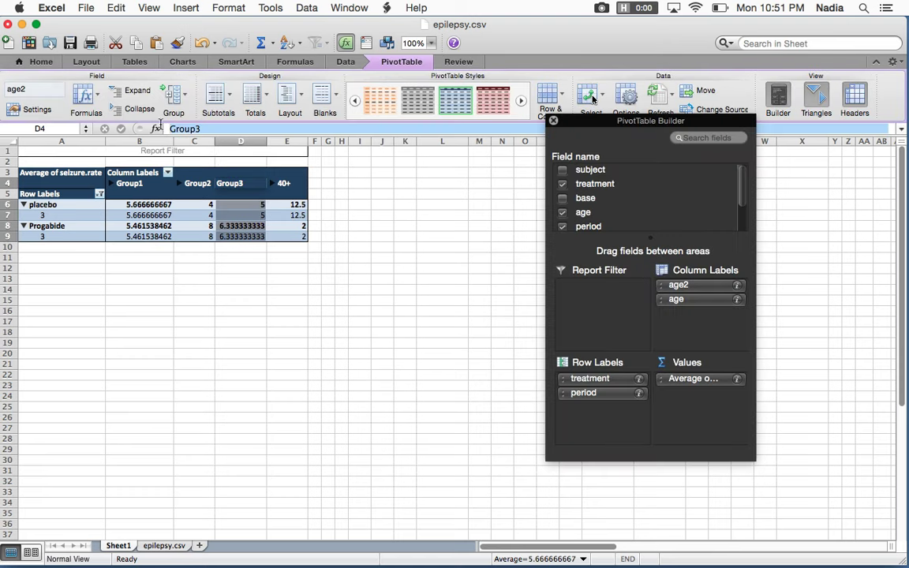
{"action": "type", "text": "30 so"}
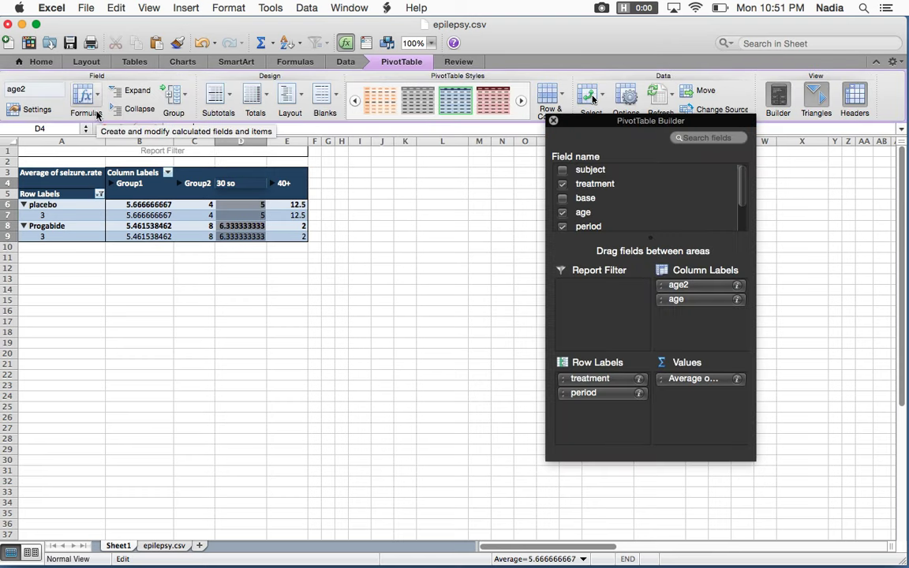
{"action": "type", "text": "methings"}
{"action": "left_click", "coordinate": [251, 269]}
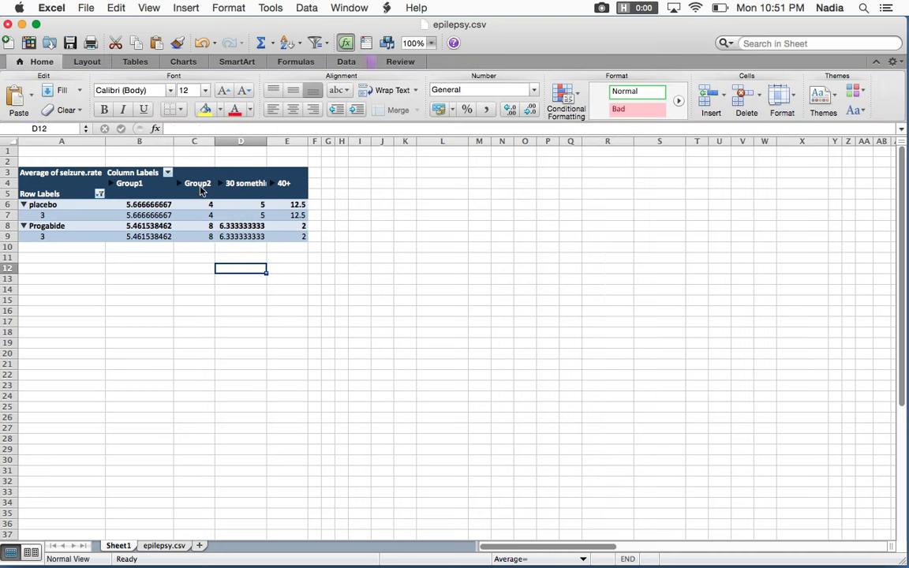
Rename the Group2 column label in the PivotTable as 25-30.
{"action": "left_click", "coordinate": [202, 190]}
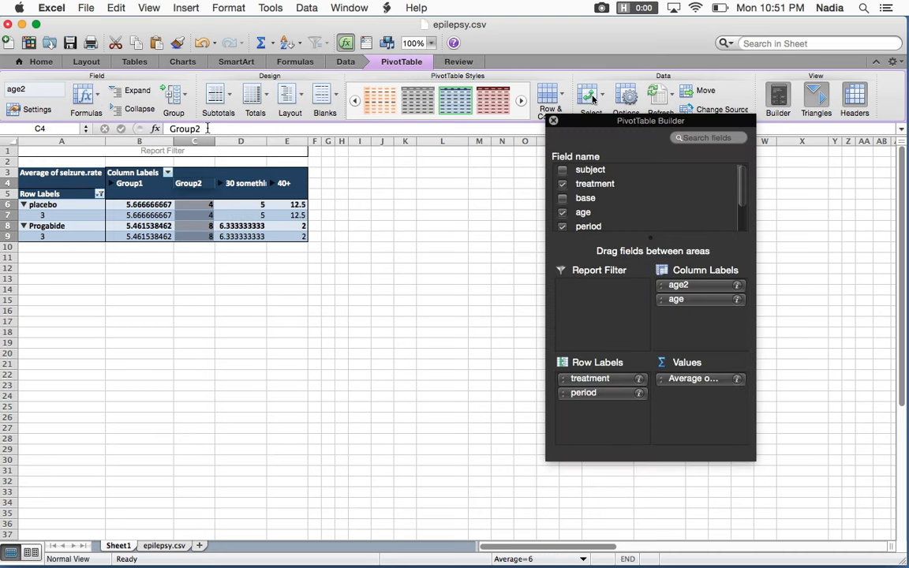
{"action": "type", "text": "2"}
{"action": "key", "text": "BackSpace"}
{"action": "type", "text": "5"}
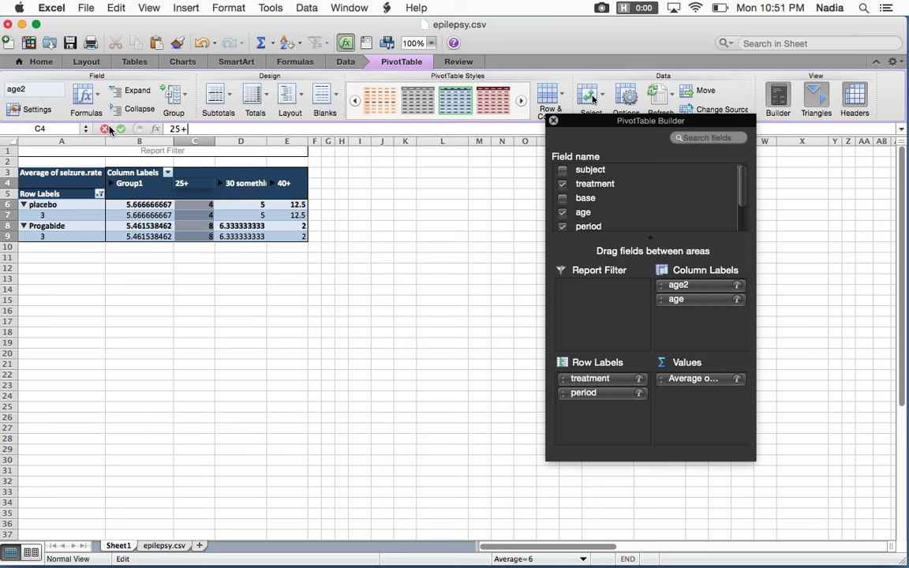
{"action": "type", "text": "-30"}
{"action": "key", "text": "Return"}
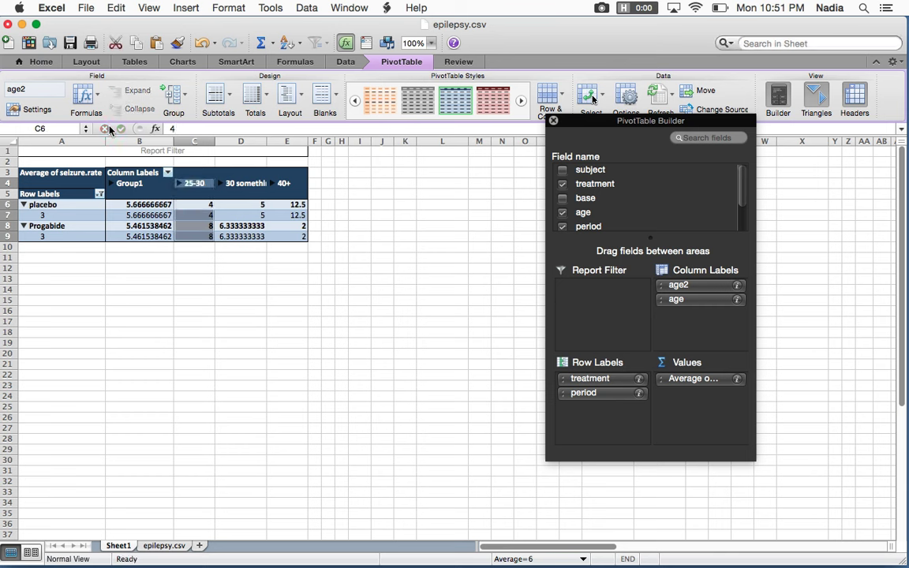
Rename the Group1 column label, covering the youngest ages, as Young Uns.
{"action": "left_click", "coordinate": [128, 183]}
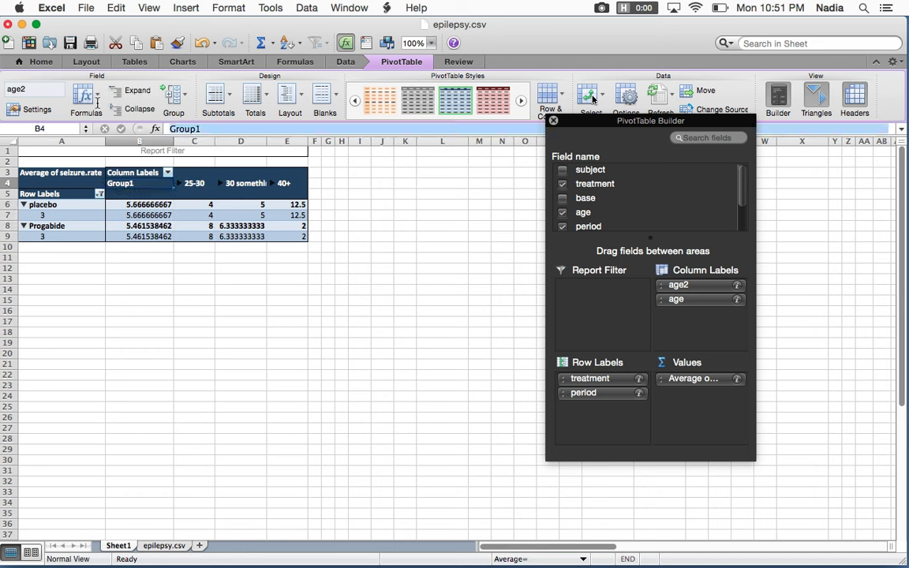
{"action": "type", "text": "Young Uns"}
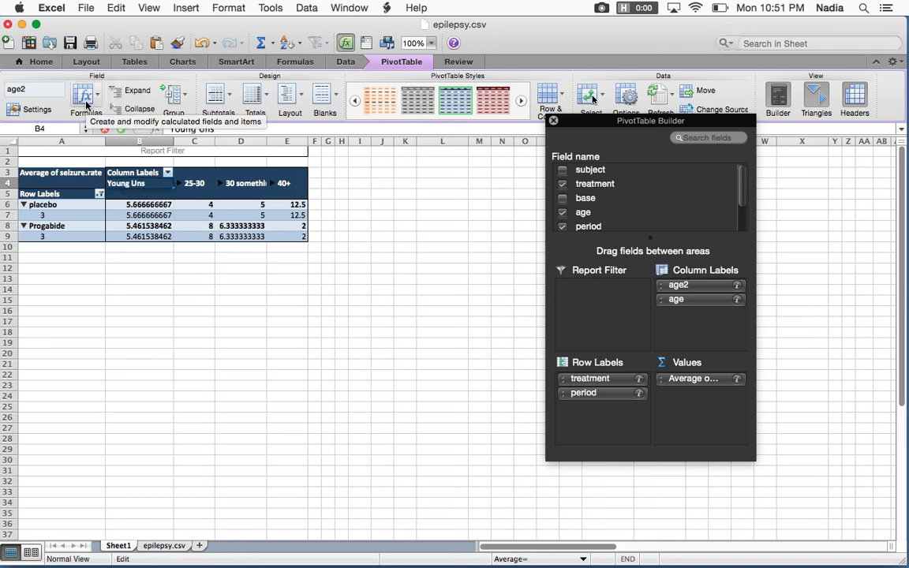
{"action": "key", "text": "Return"}
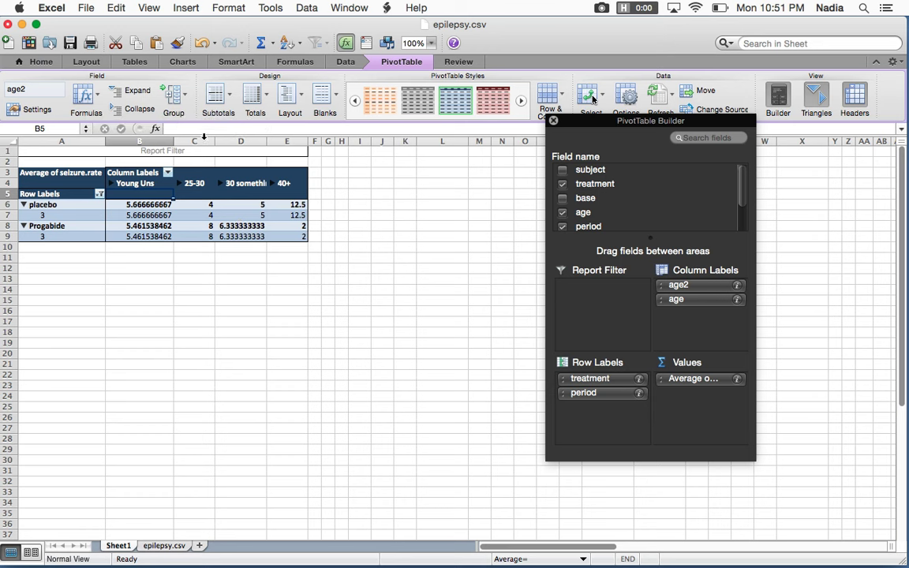
{"action": "left_click", "coordinate": [140, 176]}
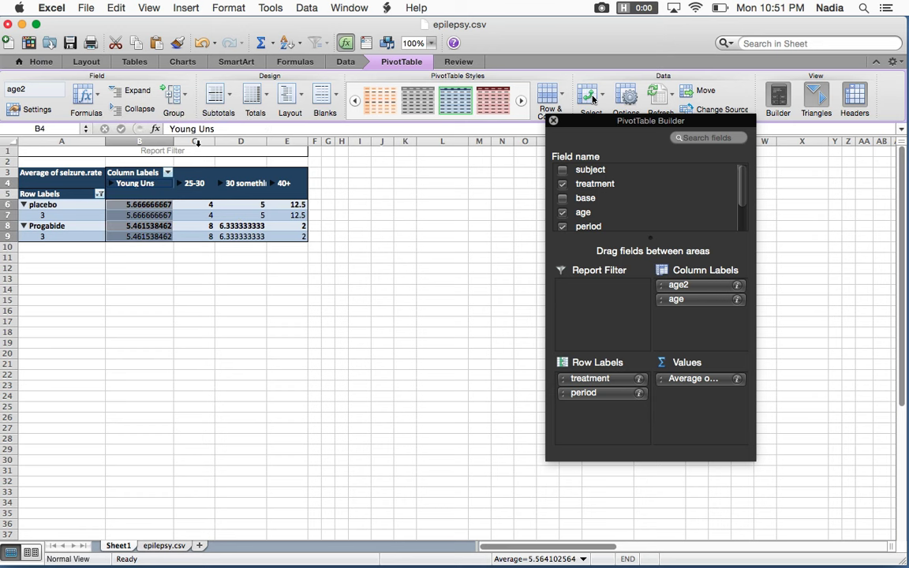
{"action": "left_click", "coordinate": [299, 268]}
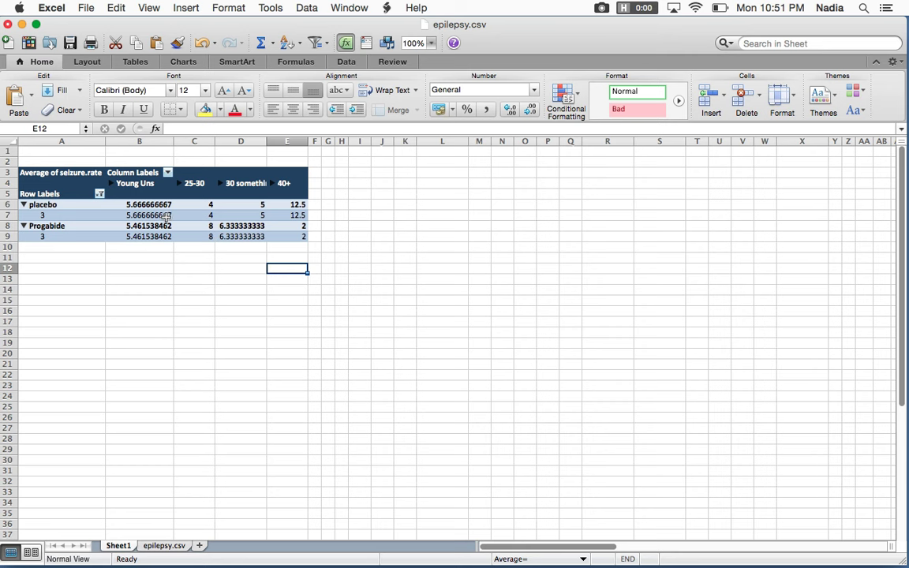
Compare the period 3 average seizure rates for placebo and Progabide across the named age groups.
{"action": "left_click", "coordinate": [167, 215]}
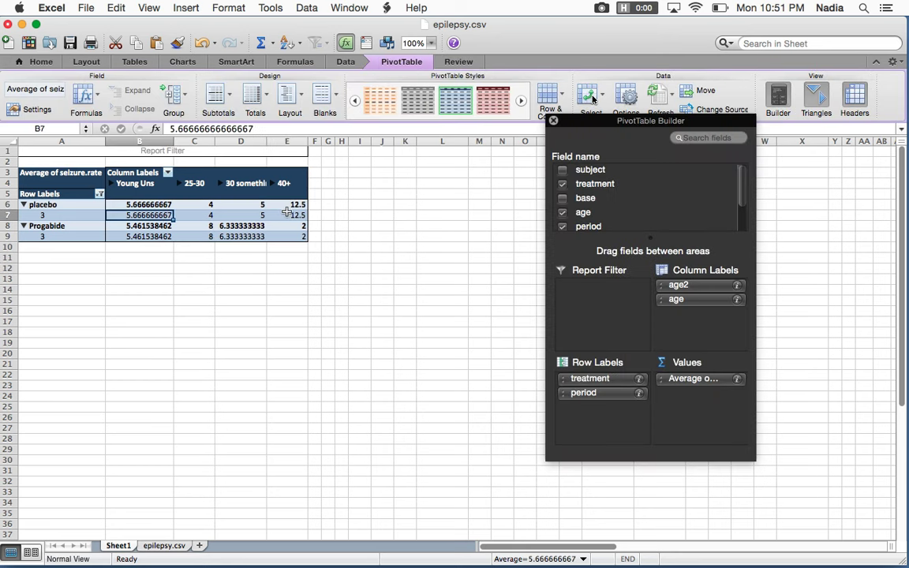
{"action": "left_click", "coordinate": [287, 213]}
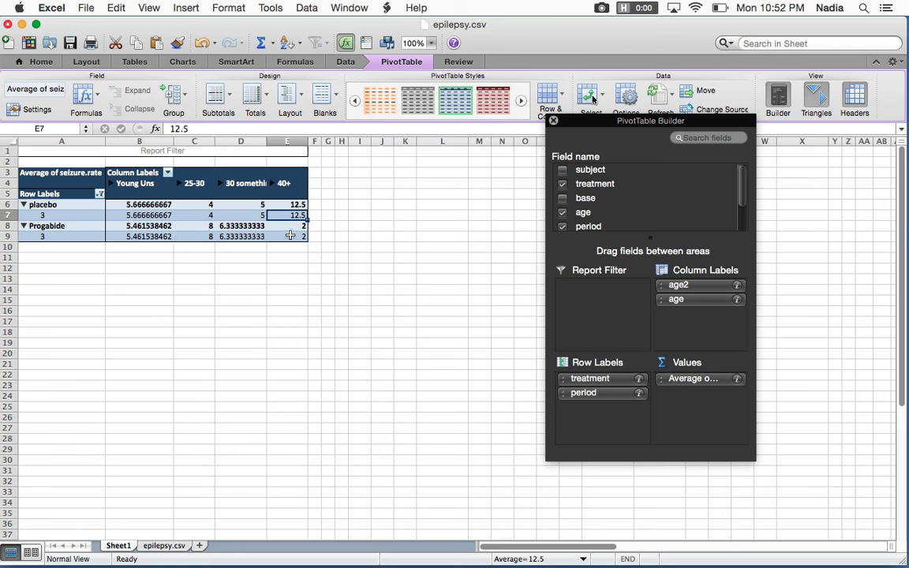
{"action": "left_click", "coordinate": [289, 233]}
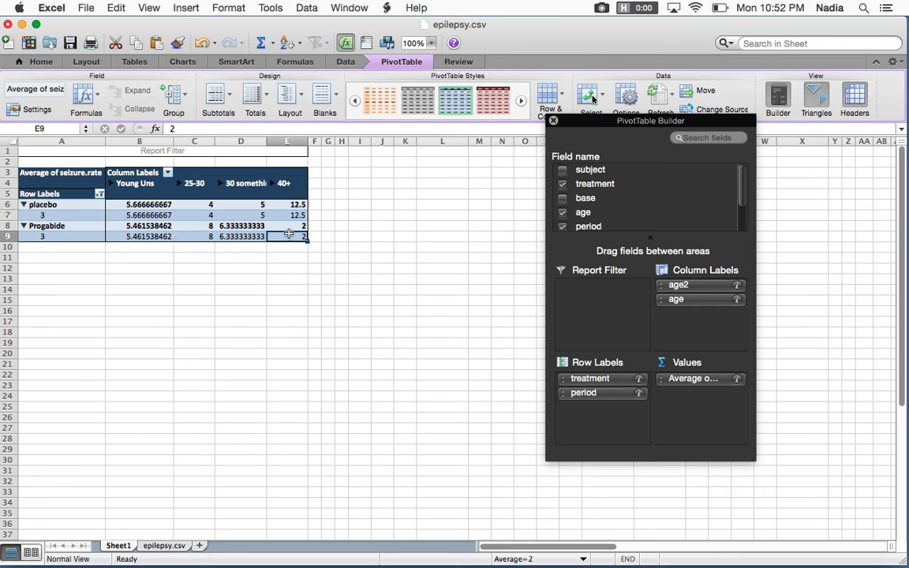
{"action": "left_click", "coordinate": [228, 235]}
{"action": "left_click", "coordinate": [142, 235]}
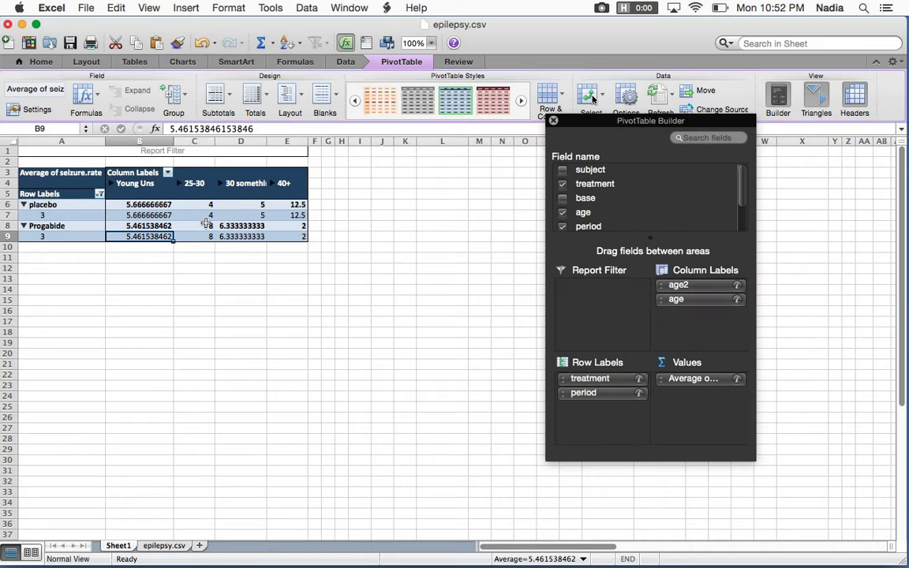
{"action": "left_click", "coordinate": [736, 379]}
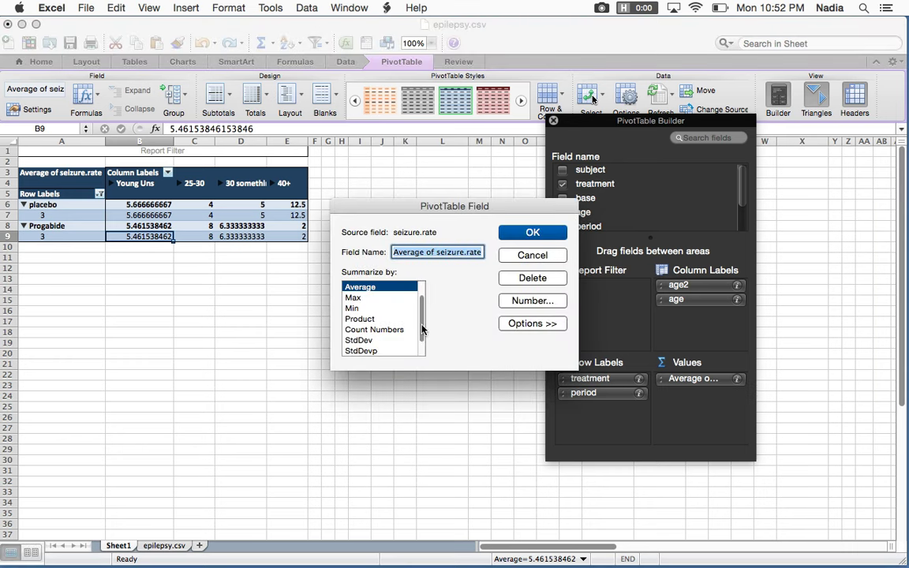
{"action": "left_click_drag", "start_coordinate": [418, 325], "coordinate": [416, 298]}
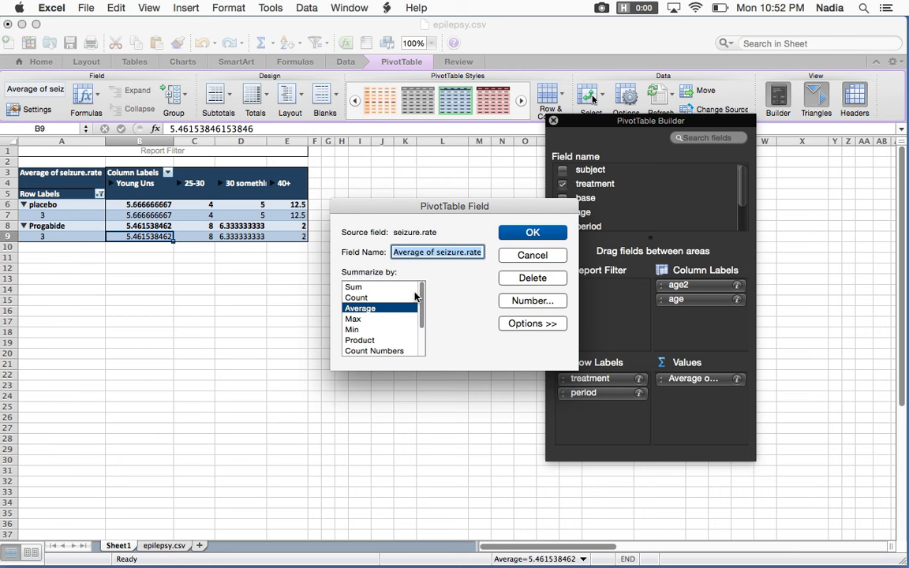
{"action": "left_click", "coordinate": [379, 298]}
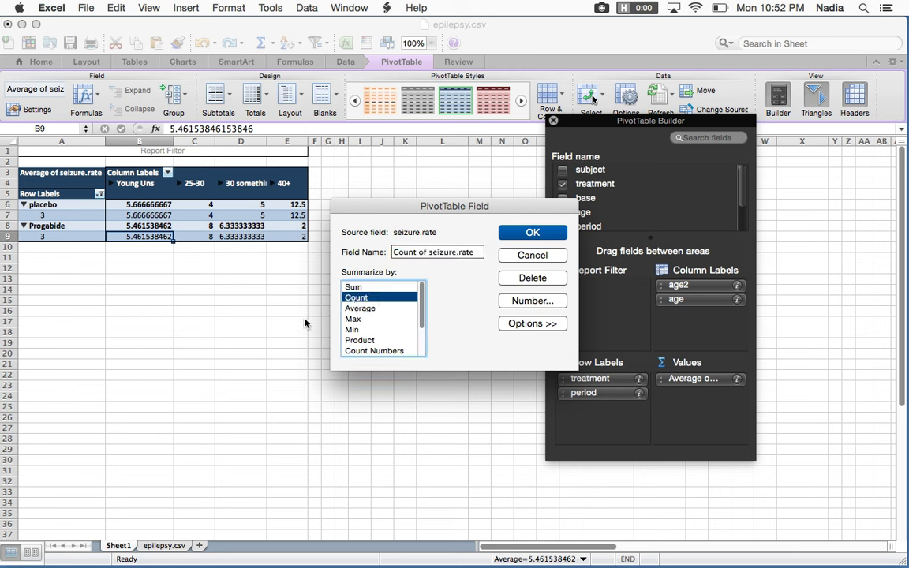
{"action": "left_click", "coordinate": [532, 255]}
Look at the source records on the epilepsy.csv sheet and return to the PivotTable on Sheet1.
{"action": "left_click", "coordinate": [150, 545]}
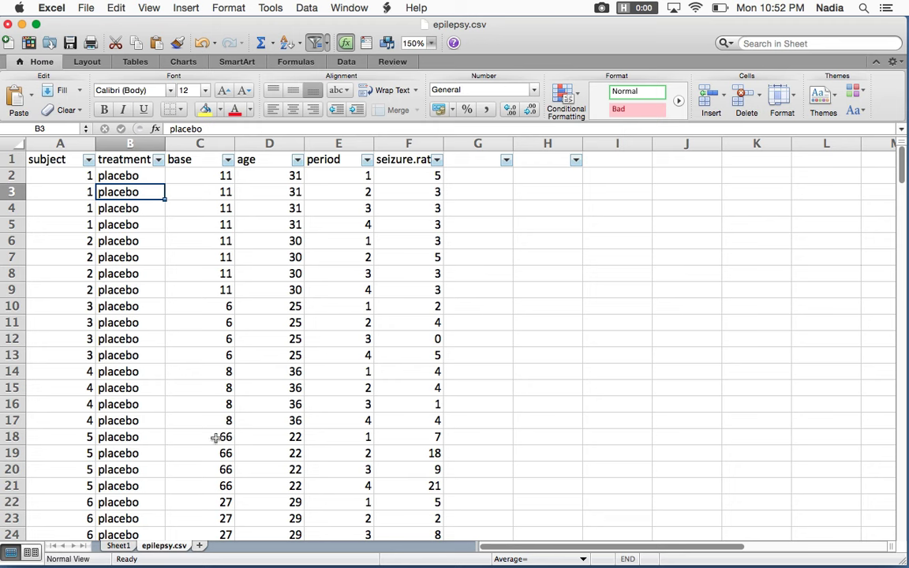
{"action": "left_click", "coordinate": [111, 546]}
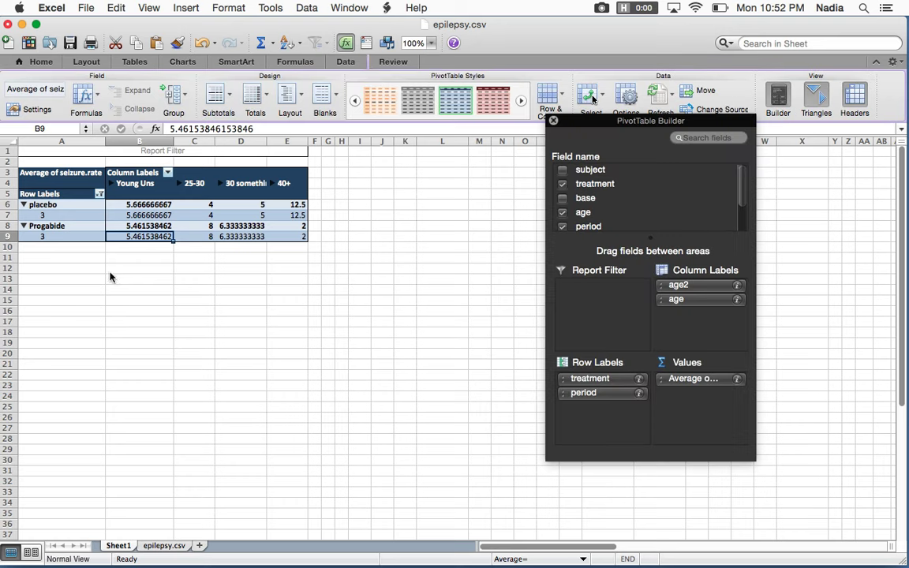